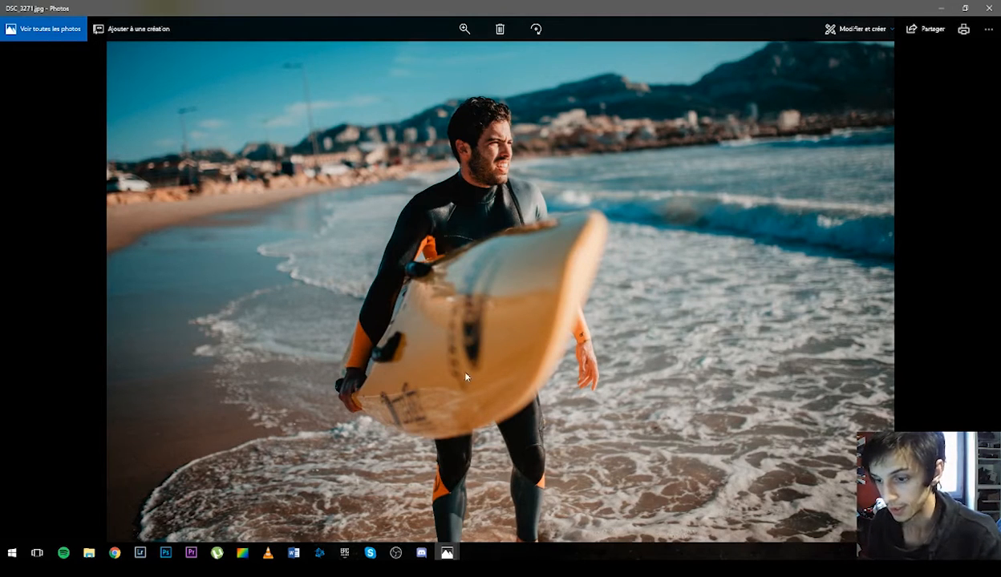
- Switch to Lightroom Classic, hide the filmstrip to enlarge the surfer photo, and bring up its basic develop settings
{"action": "left_click", "coordinate": [140, 553]}
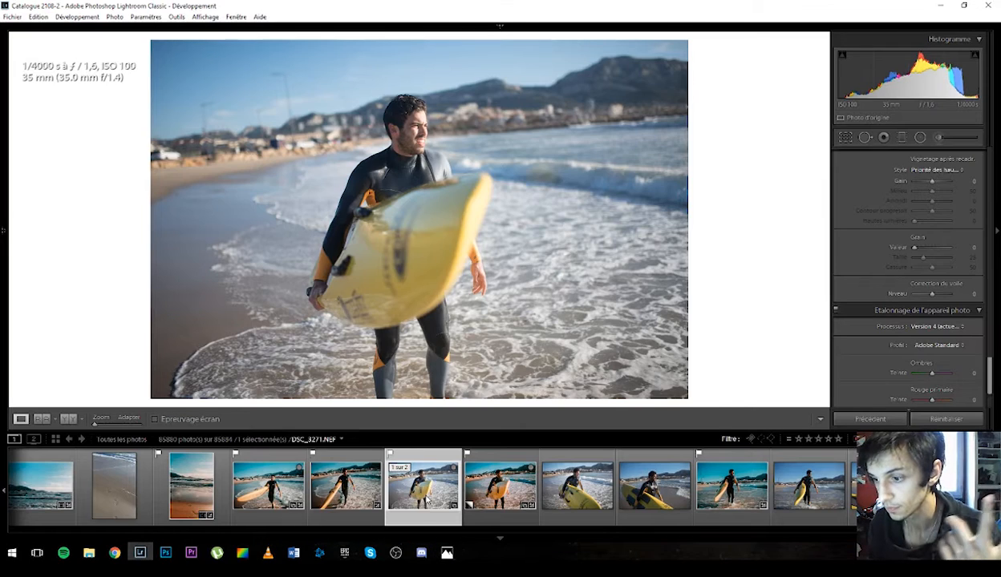
{"action": "left_click", "coordinate": [500, 538]}
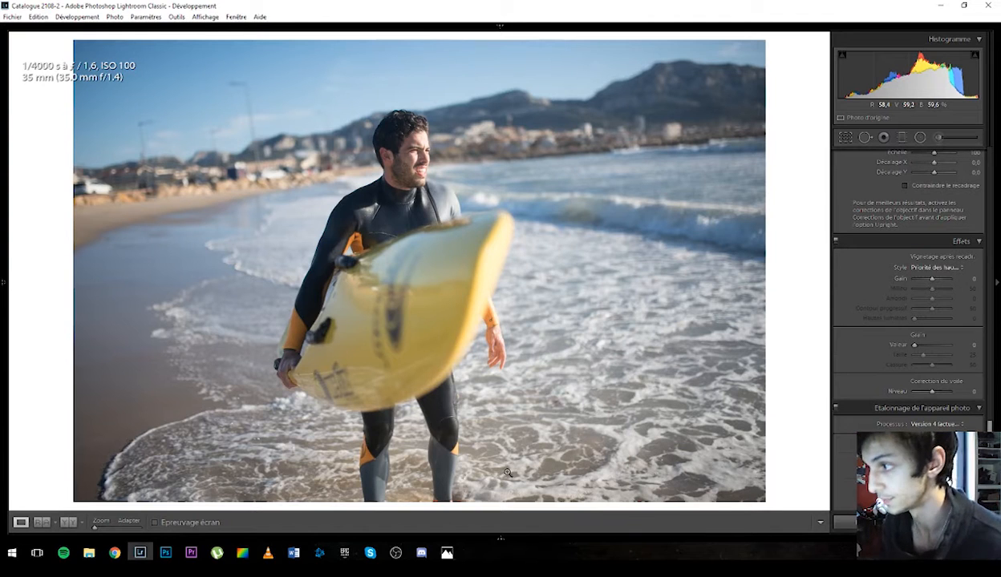
{"action": "scroll", "coordinate": [982, 264], "scroll_direction": "up", "scroll_amount": 10}
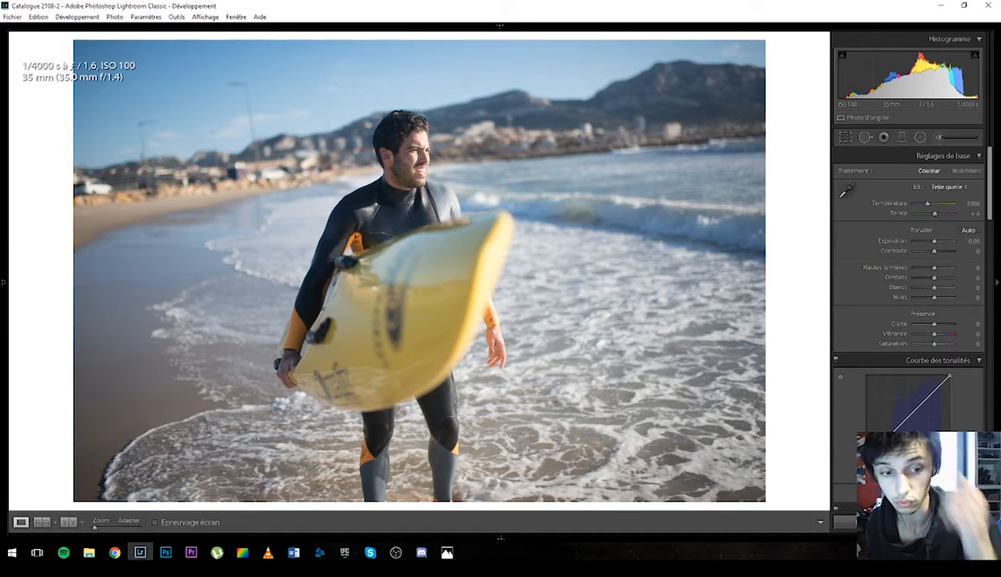
{"action": "key", "text": "alt+Tab"}
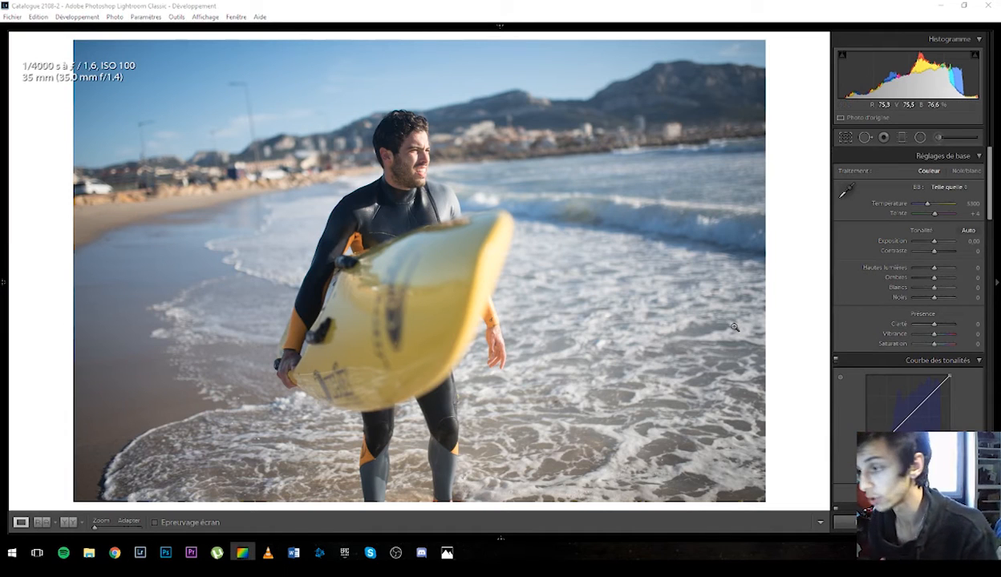
- On the RGB tone curve, add a midpoint, lower the white point slightly, and lift the black point to about 4.7%
{"action": "scroll", "coordinate": [934, 359], "scroll_direction": "down", "scroll_amount": 2}
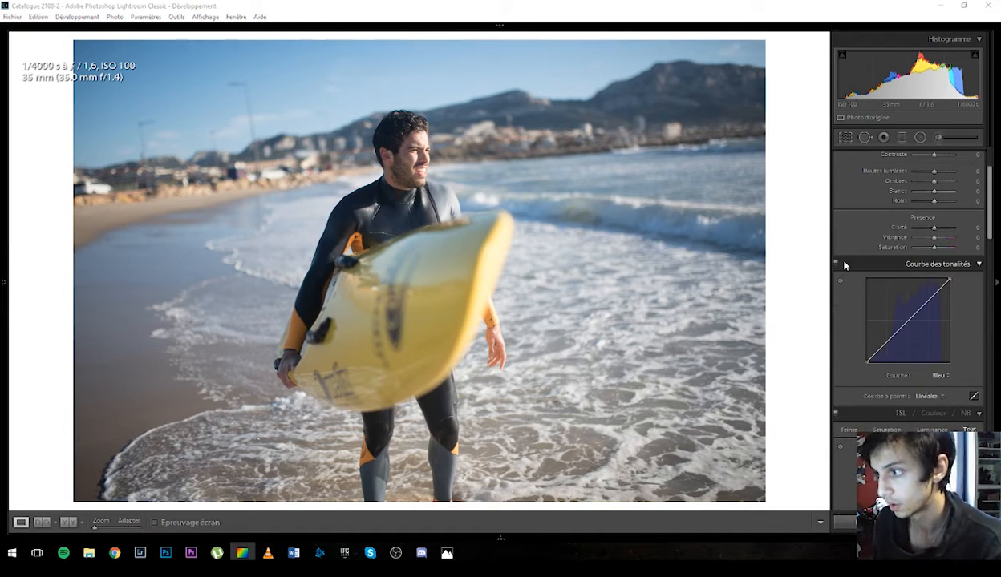
{"action": "left_click", "coordinate": [938, 375]}
{"action": "left_click", "coordinate": [919, 389]}
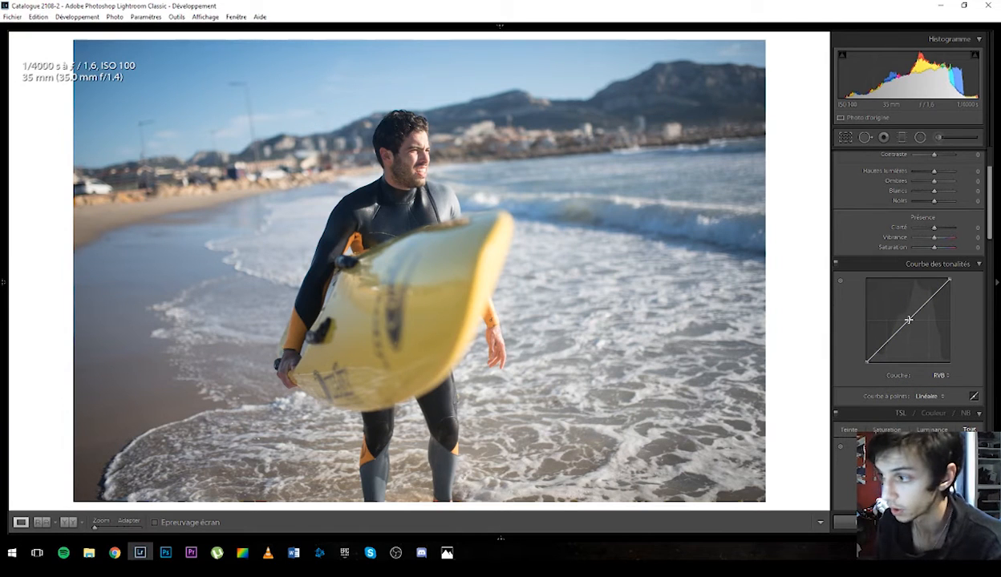
{"action": "mouse_move", "coordinate": [907, 320]}
{"action": "left_mouse_down"}
{"action": "mouse_move", "coordinate": [913, 338]}
{"action": "mouse_move", "coordinate": [898, 310]}
{"action": "mouse_move", "coordinate": [913, 335]}
{"action": "mouse_move", "coordinate": [910, 326]}
{"action": "left_mouse_up"}
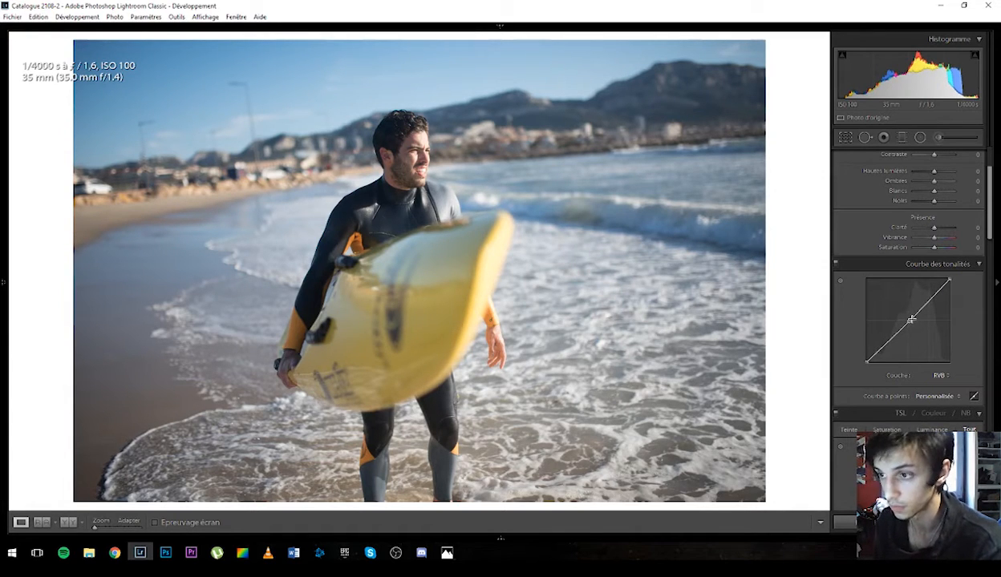
{"action": "left_click_drag", "start_coordinate": [950, 278], "coordinate": [954, 287]}
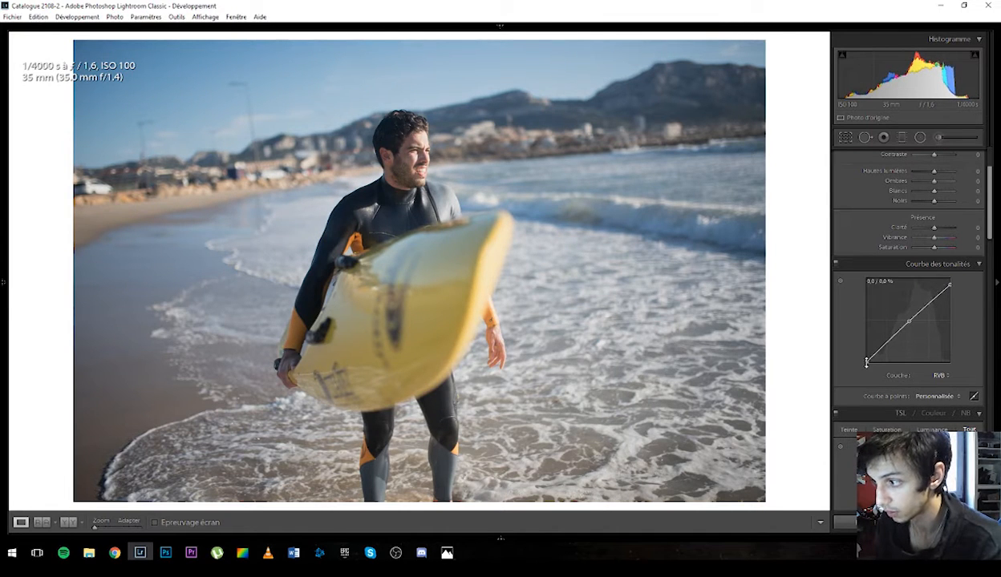
{"action": "left_click_drag", "start_coordinate": [866, 362], "coordinate": [863, 361]}
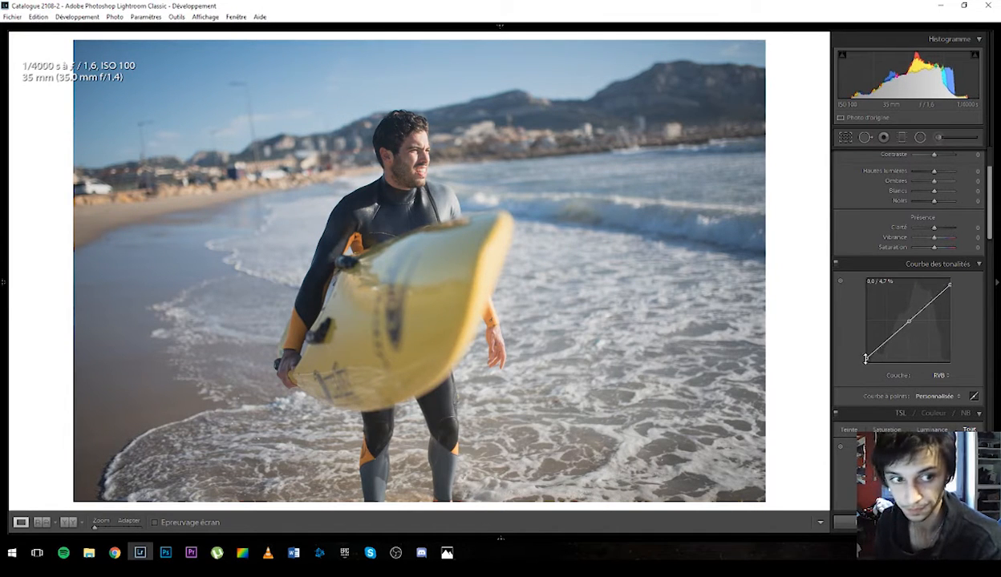
- Refine the RGB tone curve with a highlights point and two shadow points, and raise the midpoint slightly
{"action": "key", "text": "alt+Tab"}
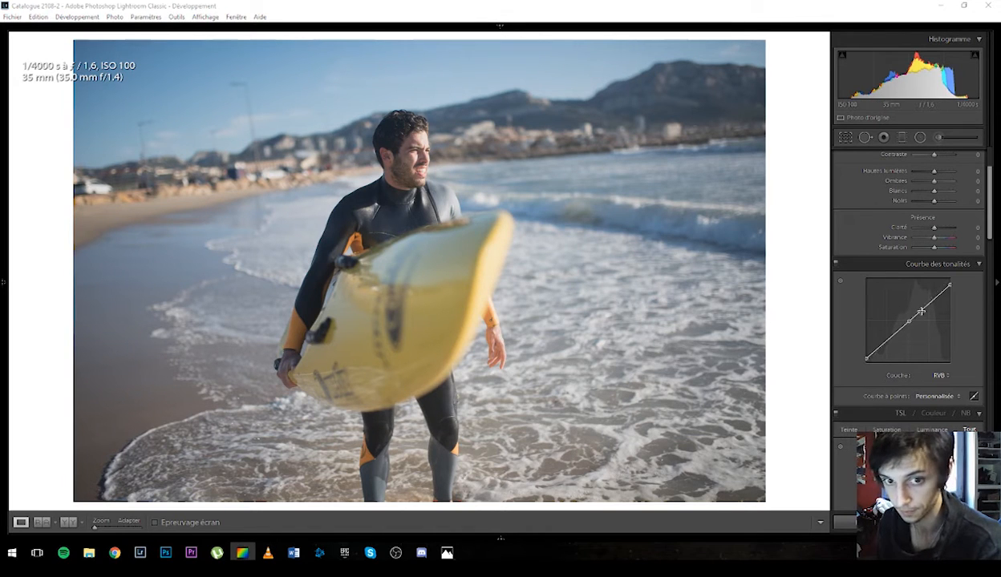
{"action": "left_click_drag", "start_coordinate": [922, 311], "coordinate": [925, 304]}
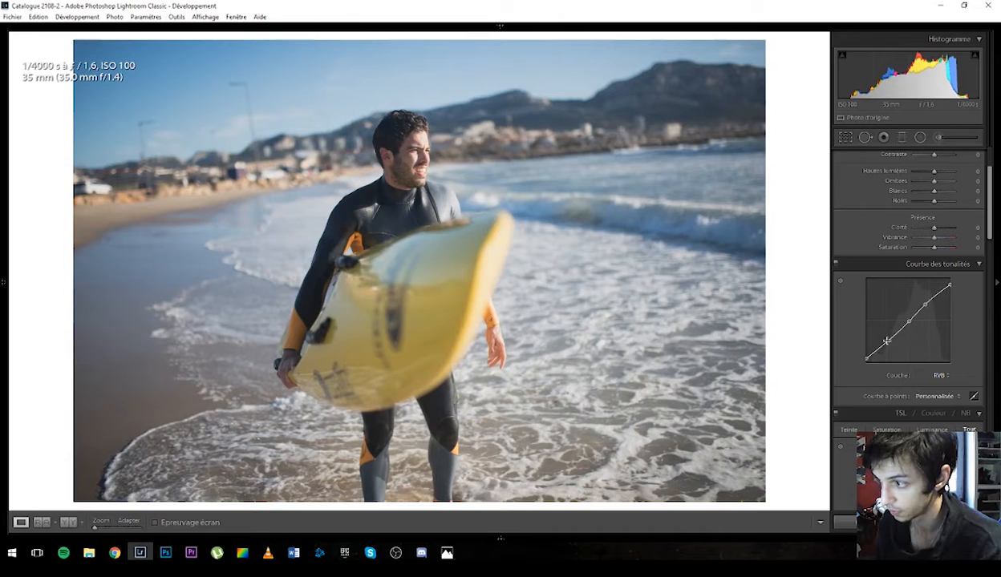
{"action": "left_click_drag", "start_coordinate": [886, 345], "coordinate": [877, 359]}
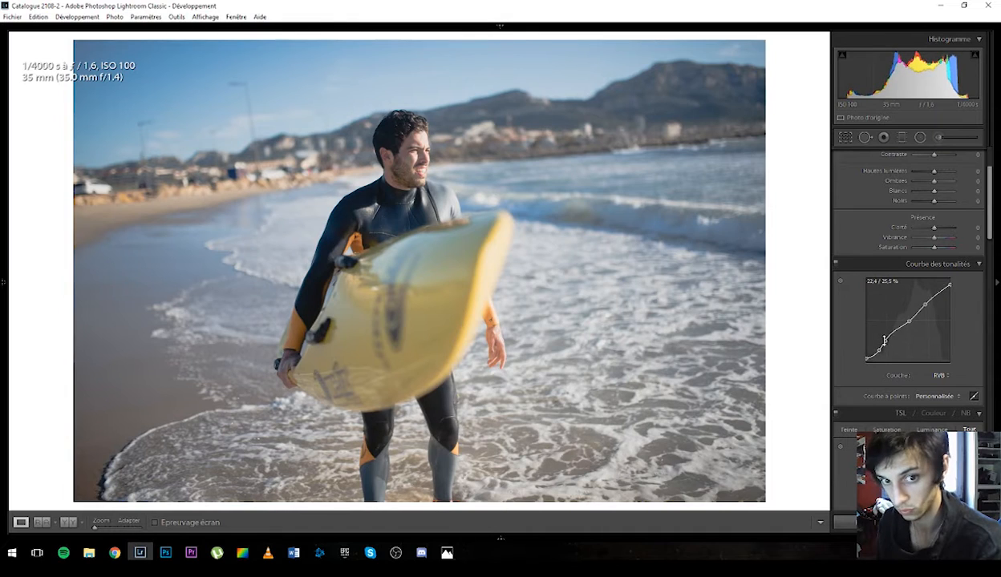
{"action": "left_click_drag", "start_coordinate": [886, 340], "coordinate": [906, 322]}
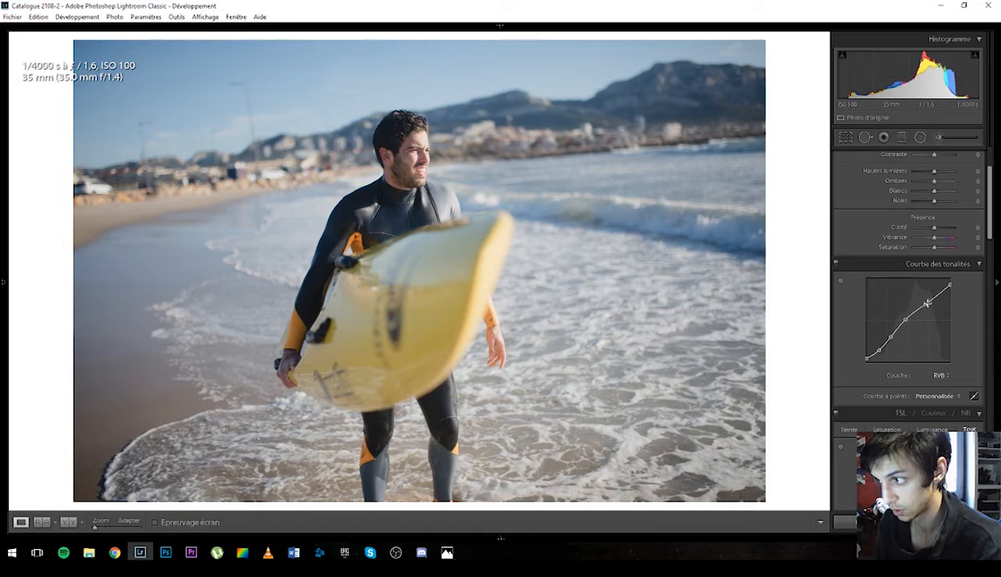
- Shape the red channel curve (Rouge) into an S by raising the highlights and lowering the shadows
{"action": "left_click", "coordinate": [937, 375]}
{"action": "left_click", "coordinate": [926, 400]}
{"action": "mouse_move", "coordinate": [927, 303]}
{"action": "left_mouse_down"}
{"action": "mouse_move", "coordinate": [926, 294]}
{"action": "mouse_move", "coordinate": [918, 303]}
{"action": "left_mouse_up"}
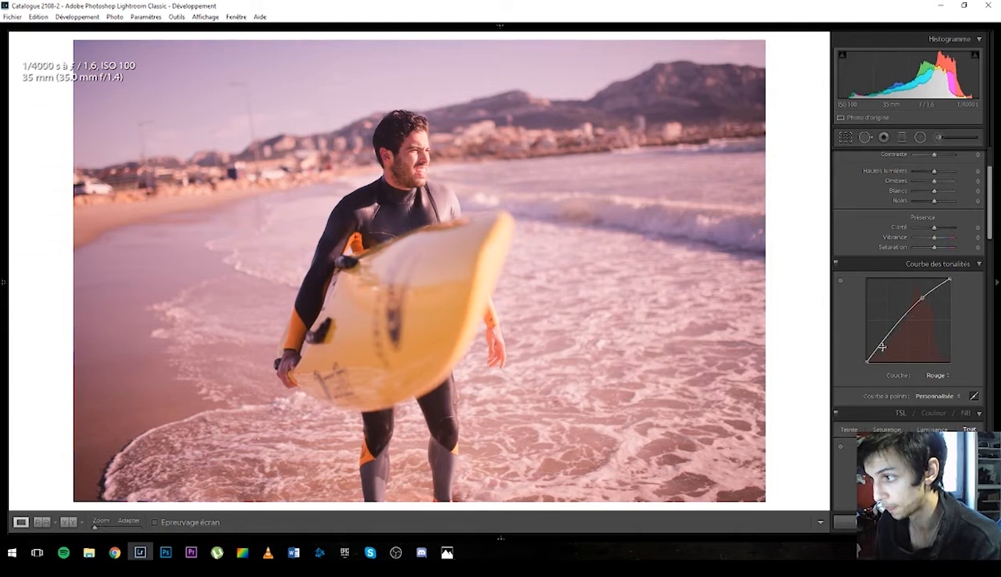
{"action": "left_click_drag", "start_coordinate": [881, 347], "coordinate": [884, 353]}
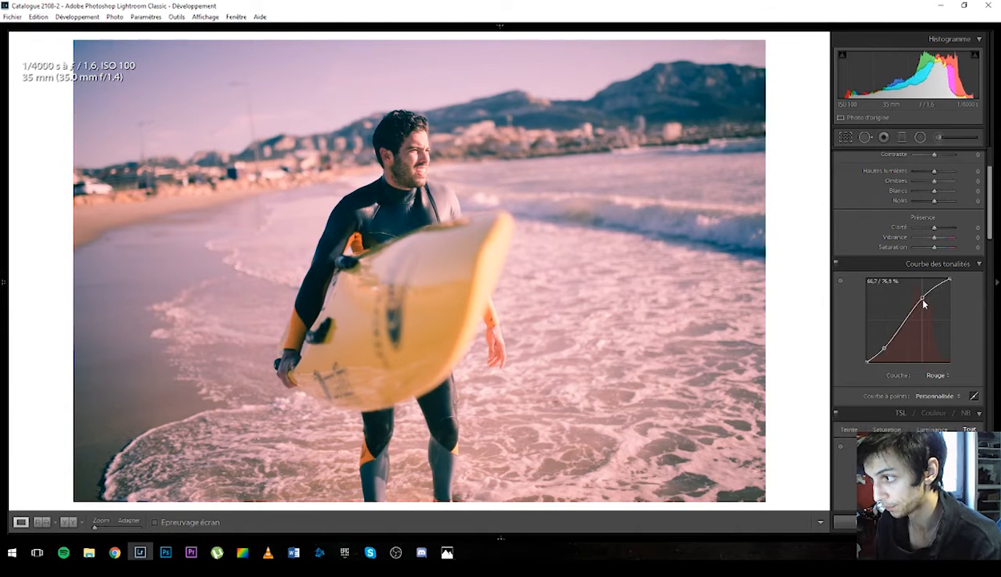
{"action": "left_click_drag", "start_coordinate": [923, 303], "coordinate": [920, 307]}
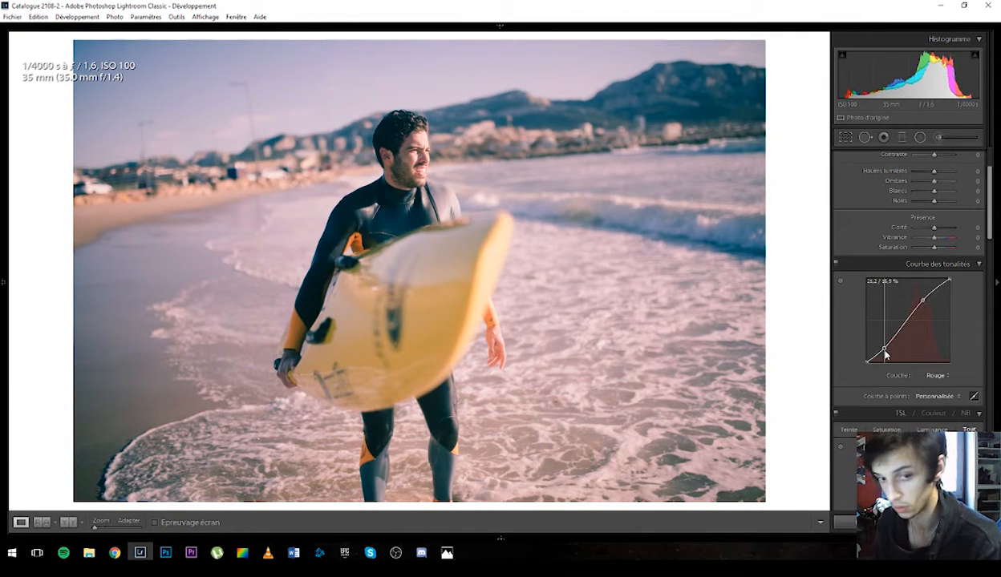
- Shape the green channel curve (Vert) into an S with a highlights point at about 68.8 / 74.5% and lowered shadows
{"action": "left_click", "coordinate": [936, 376]}
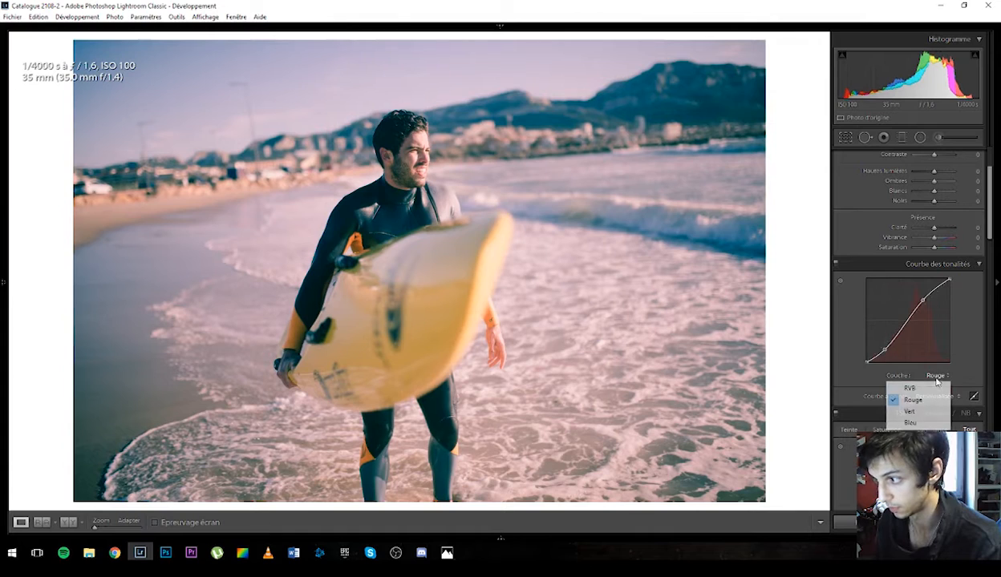
{"action": "left_click", "coordinate": [910, 412]}
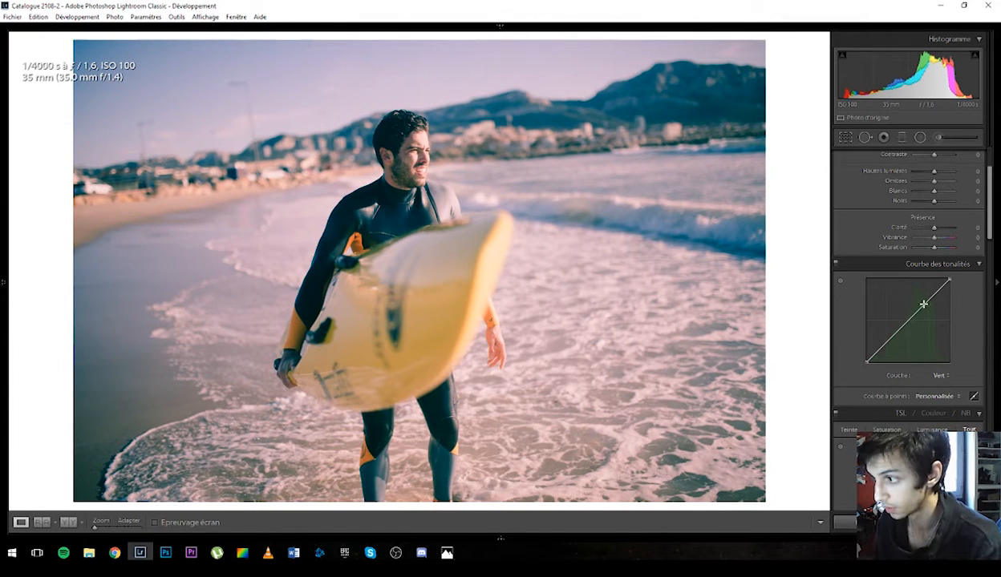
{"action": "left_click_drag", "start_coordinate": [924, 307], "coordinate": [926, 303]}
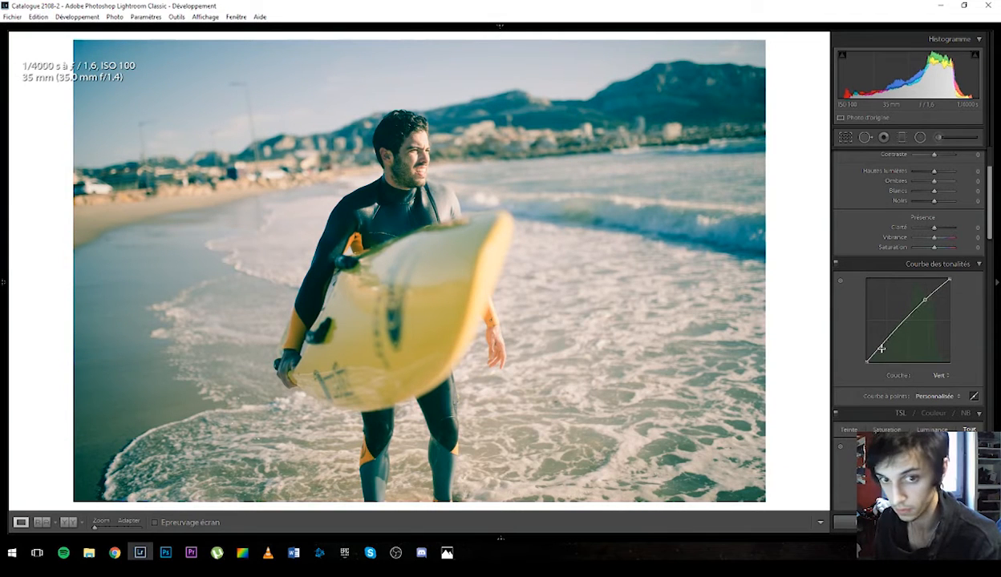
{"action": "left_click_drag", "start_coordinate": [886, 346], "coordinate": [888, 354]}
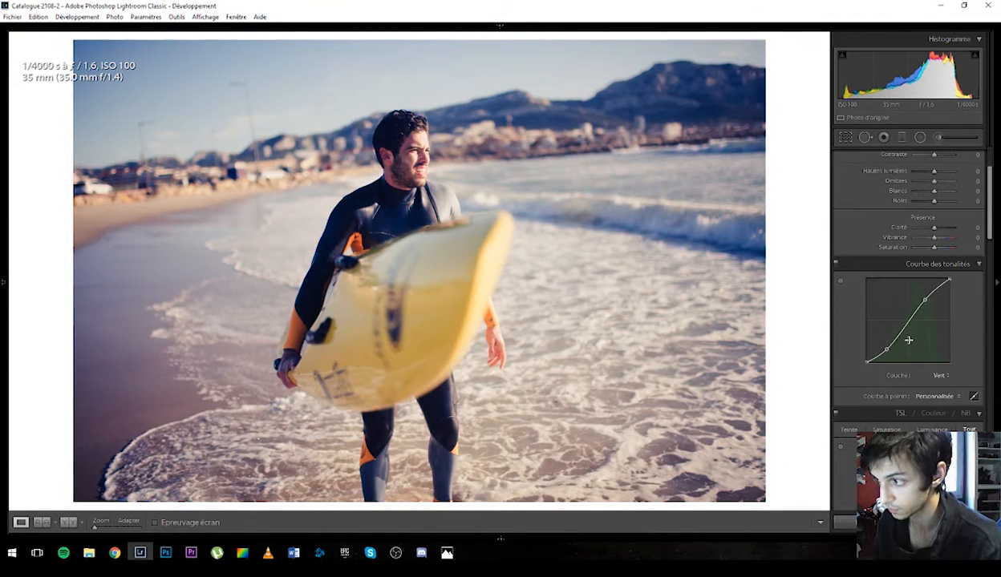
- Shape the blue channel curve (Bleu) into an S, with shadows at about 25.9 / 18.8% and highlights at about 73.3 / 79.2%
{"action": "left_click", "coordinate": [940, 376]}
{"action": "left_click", "coordinate": [914, 423]}
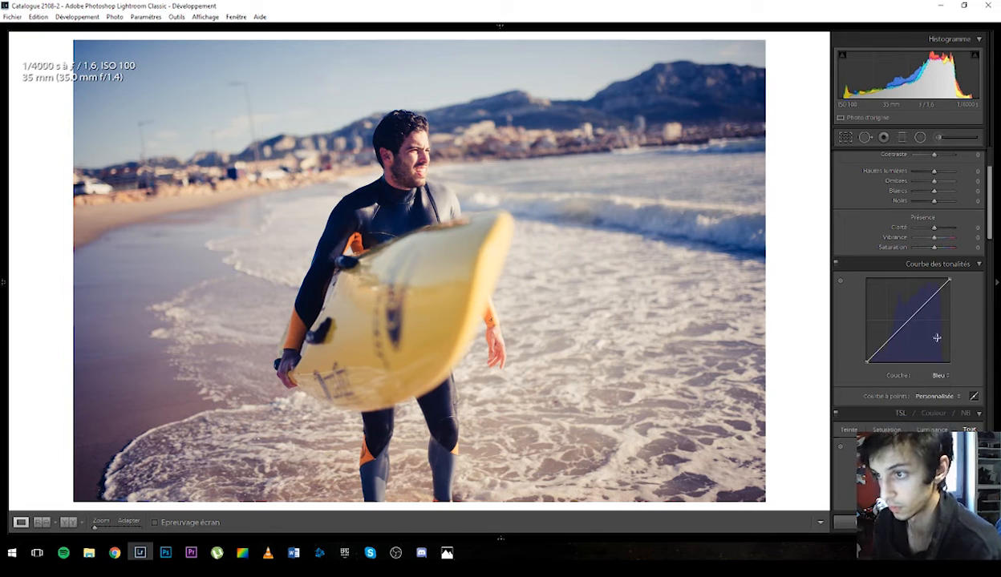
{"action": "left_click_drag", "start_coordinate": [923, 306], "coordinate": [923, 299]}
{"action": "left_click_drag", "start_coordinate": [880, 344], "coordinate": [888, 349]}
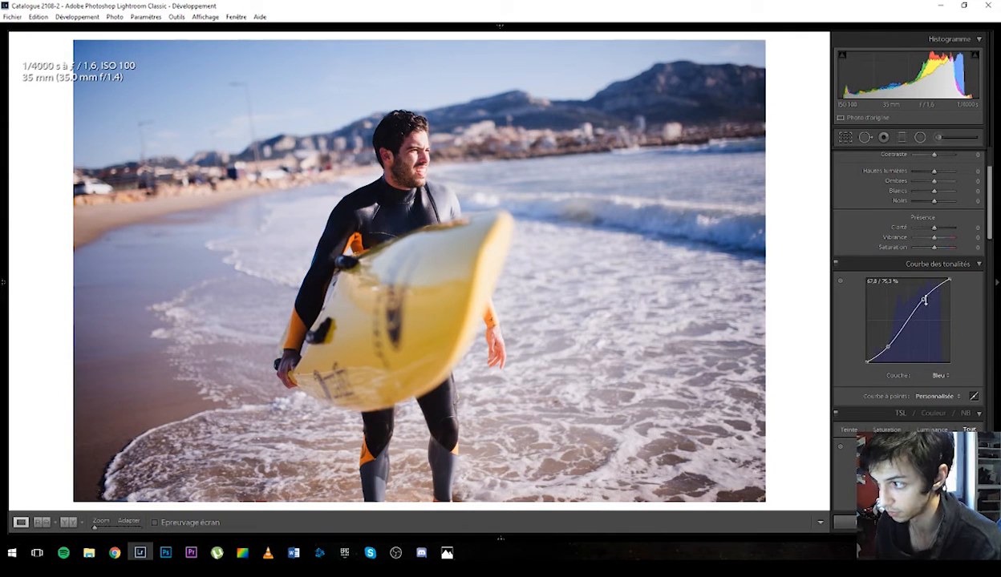
{"action": "left_click_drag", "start_coordinate": [926, 300], "coordinate": [928, 297]}
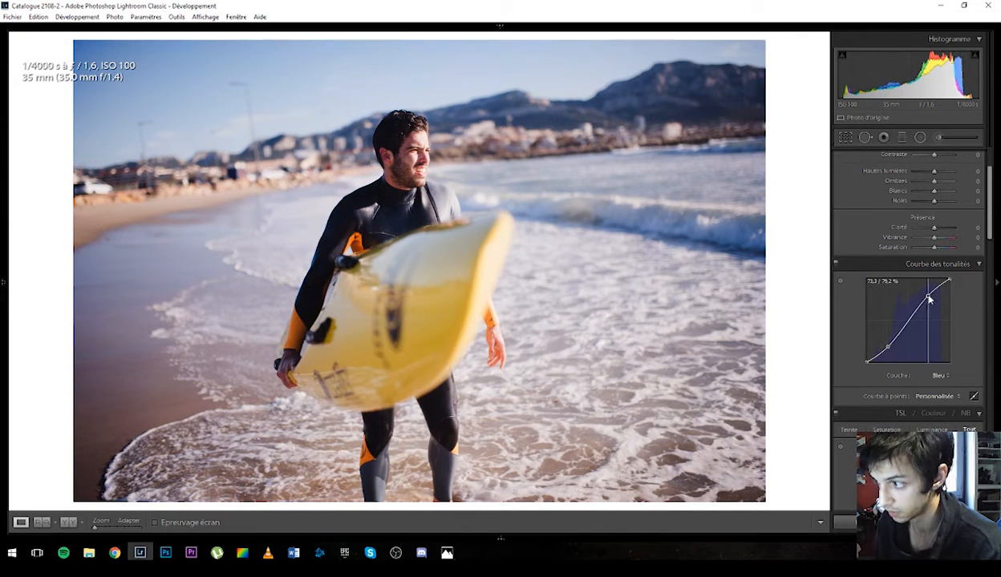
- Compare the photo with and without the tone curve adjustments, leaving them enabled
{"action": "left_click", "coordinate": [836, 265]}
{"action": "left_click", "coordinate": [837, 265]}
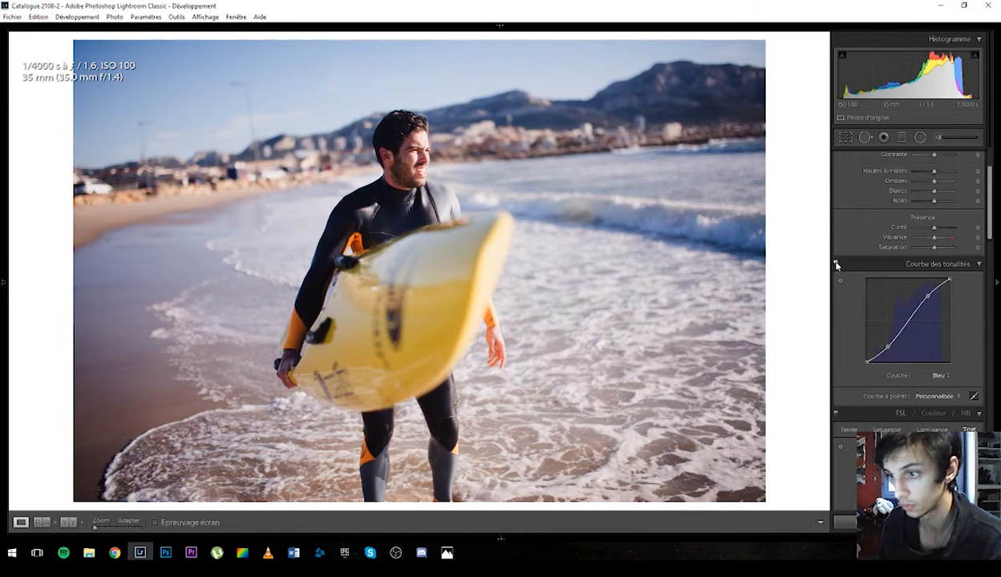
{"action": "left_click", "coordinate": [836, 264]}
{"action": "left_click", "coordinate": [837, 265]}
{"action": "left_click", "coordinate": [836, 264]}
{"action": "left_click", "coordinate": [837, 265]}
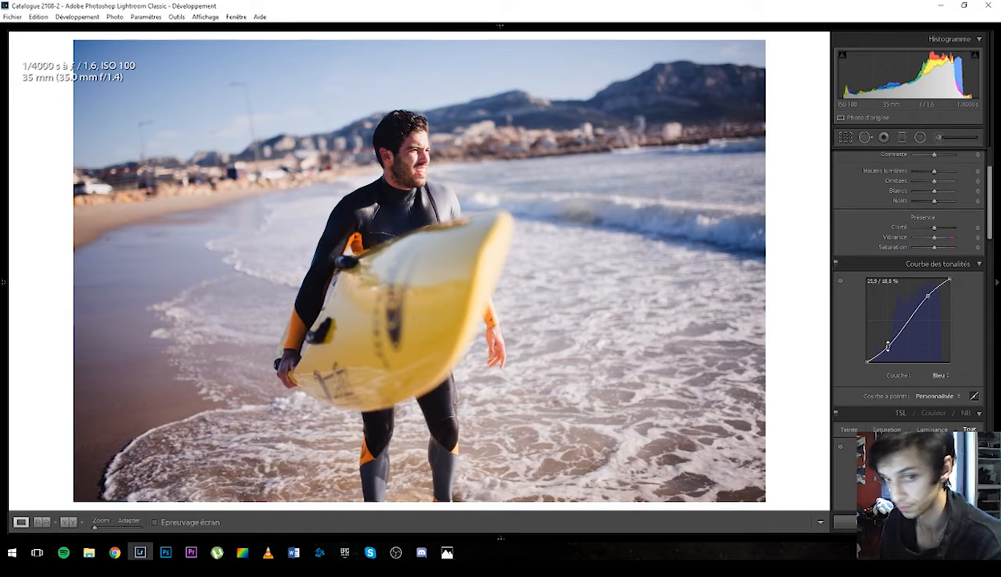
- Slightly lower the highlights point on the green channel curve
{"action": "left_click", "coordinate": [940, 376]}
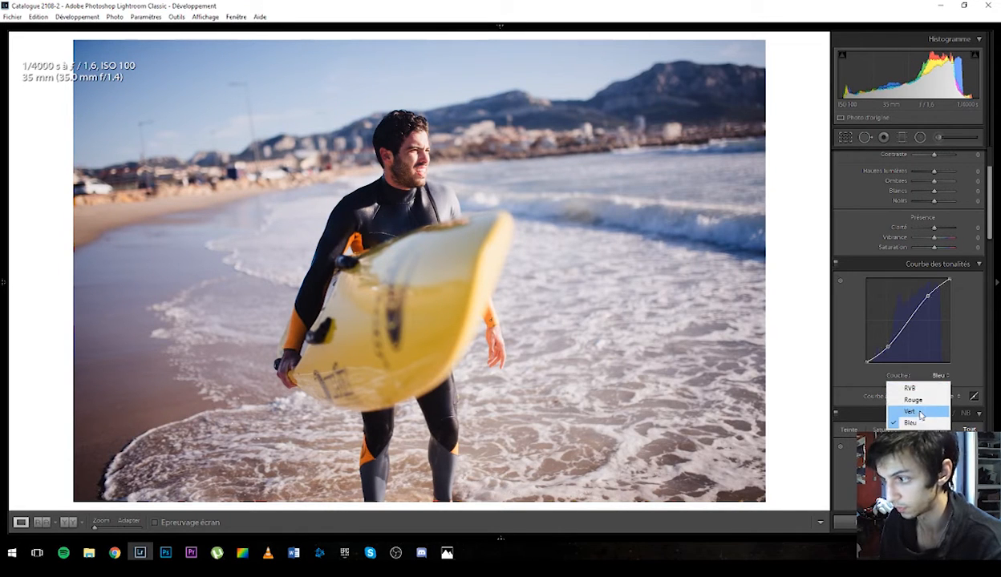
{"action": "left_click", "coordinate": [916, 407]}
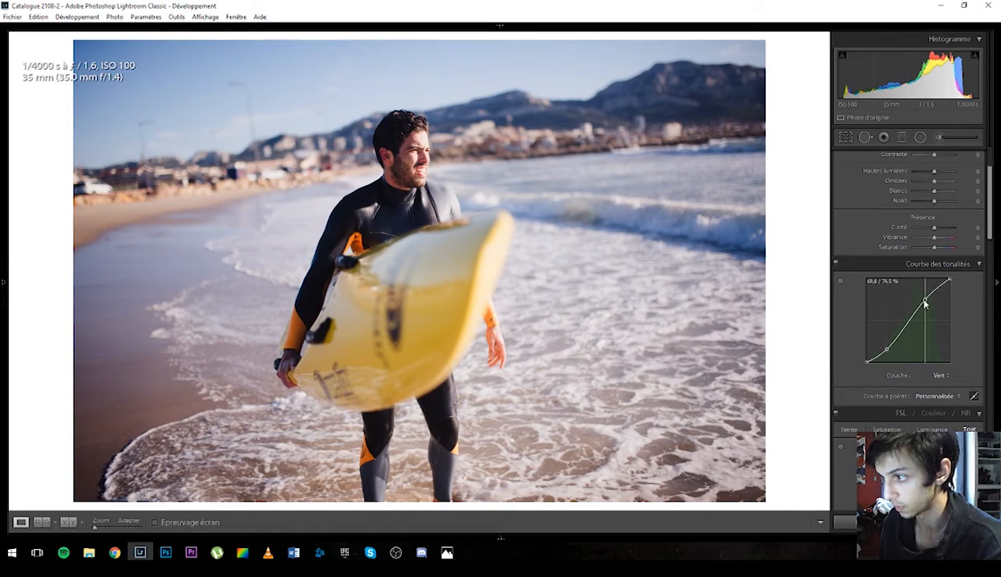
{"action": "left_click_drag", "start_coordinate": [925, 301], "coordinate": [923, 305]}
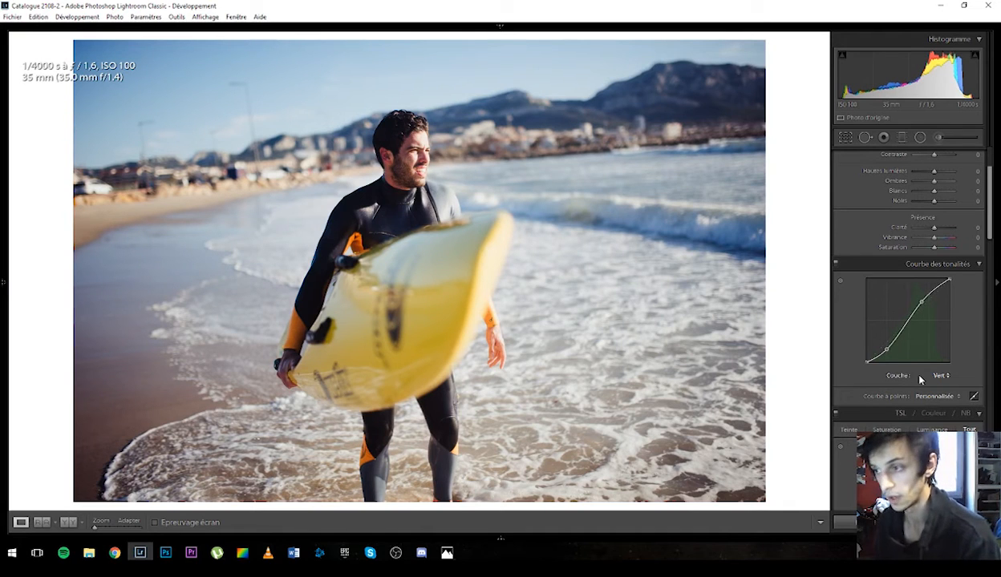
- Set the shadows tint (Ombres, Teinte) to -56 in the camera calibration settings
{"action": "scroll", "coordinate": [919, 377], "scroll_direction": "down", "scroll_amount": 3}
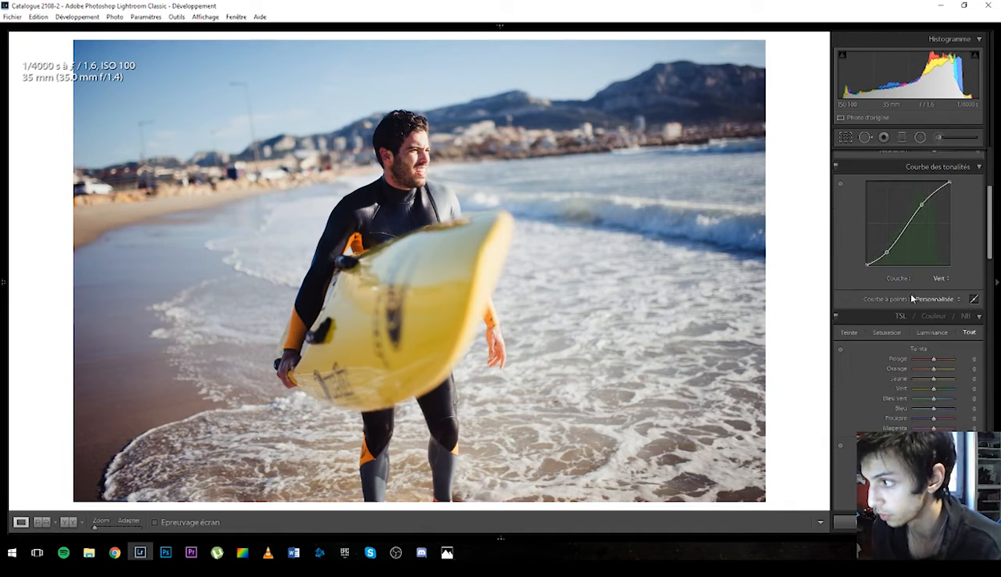
{"action": "scroll", "coordinate": [912, 300], "scroll_direction": "down", "scroll_amount": 10}
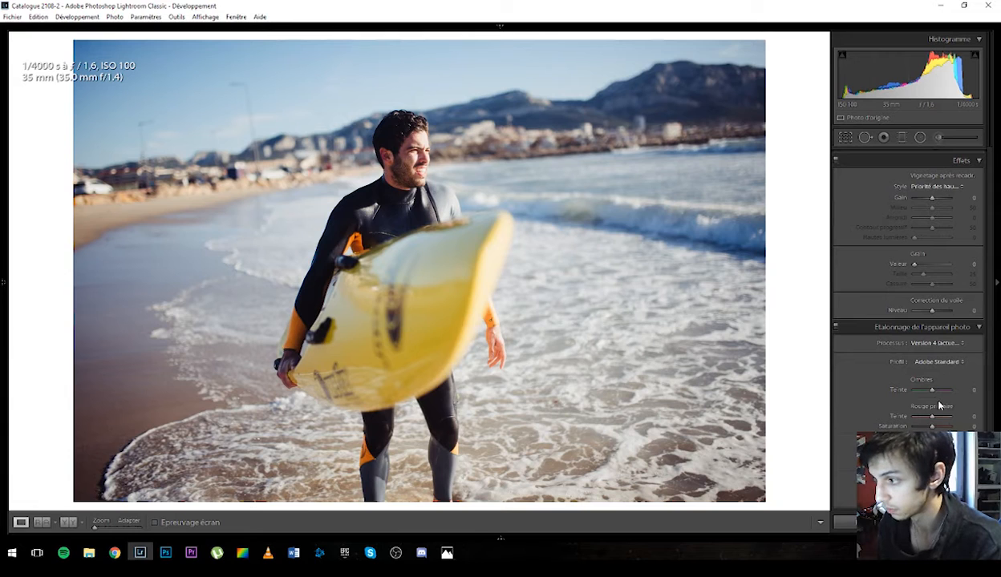
{"action": "left_click_drag", "start_coordinate": [933, 392], "coordinate": [924, 391]}
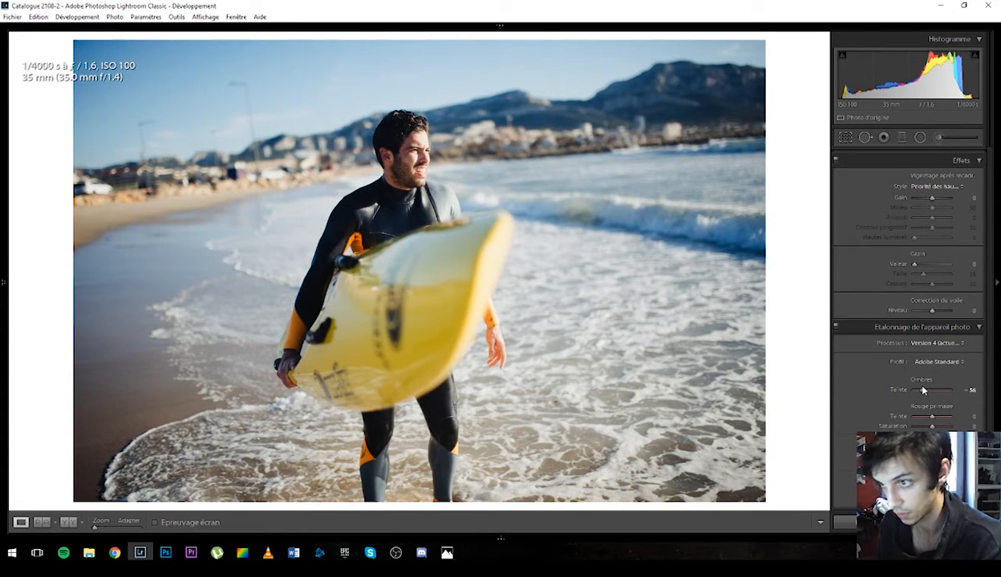
- Set the red primary (Rouge primaire) hue to +55 and its saturation to -30 in the camera calibration
{"action": "left_click", "coordinate": [964, 418]}
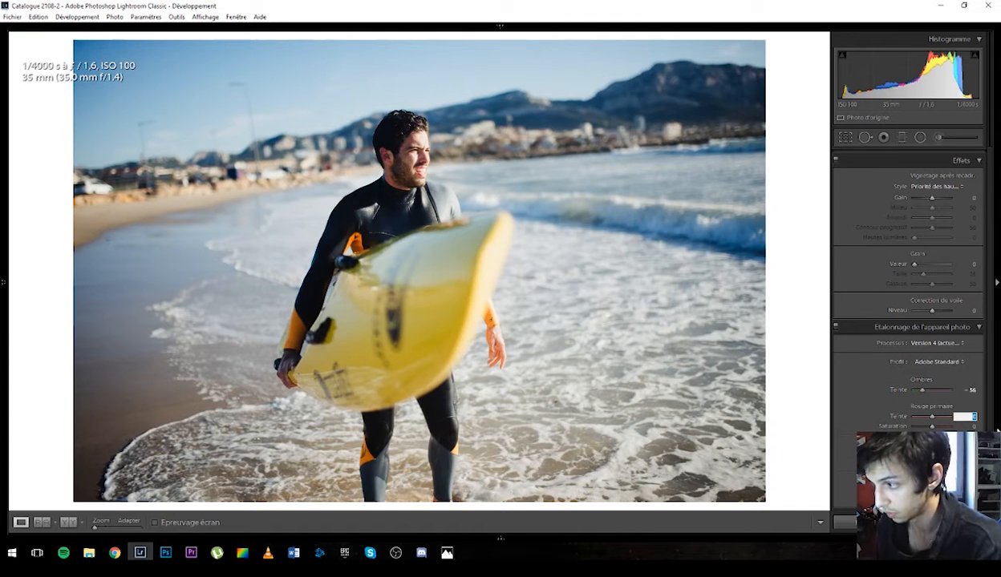
{"action": "type", "text": "55"}
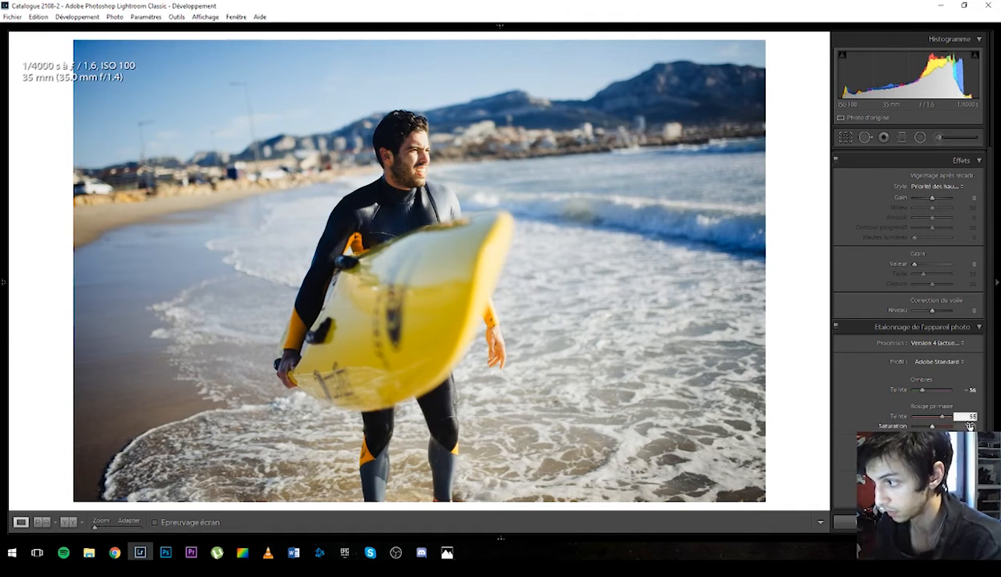
{"action": "key", "text": "Tab"}
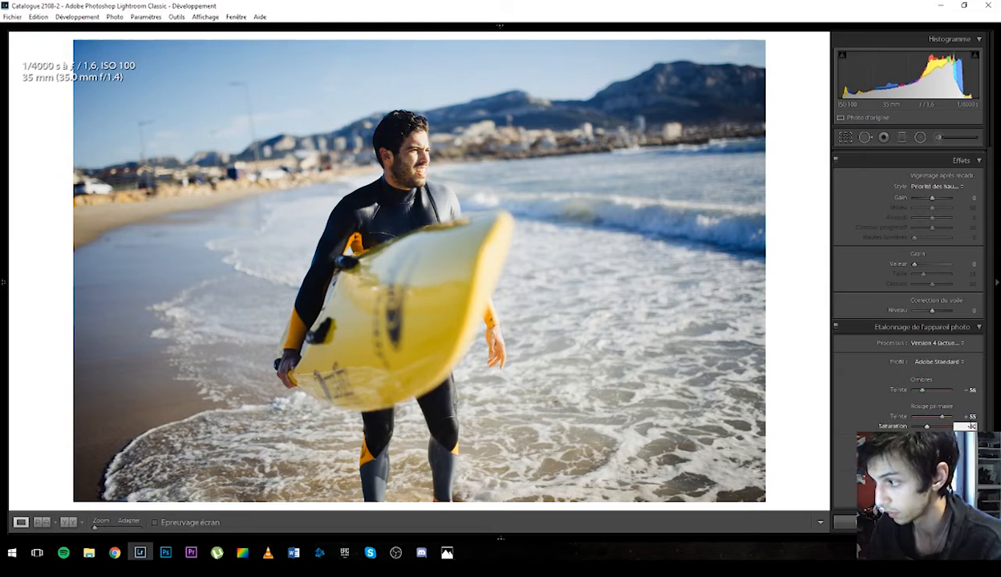
{"action": "type", "text": "-30"}
{"action": "key", "text": "Return"}
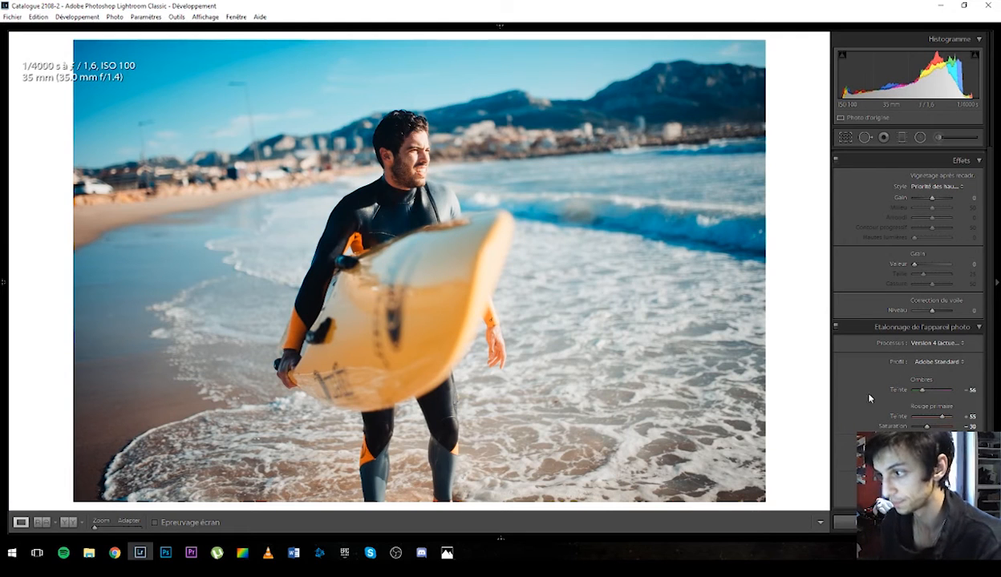
- Compare the photo with and without the camera calibration adjustments, leaving them enabled
{"action": "left_click", "coordinate": [835, 328]}
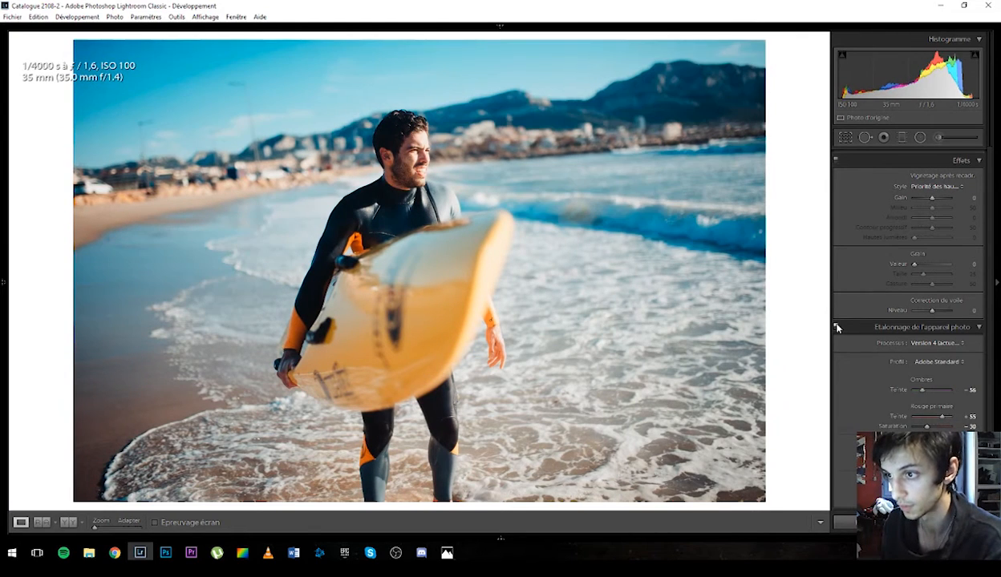
{"action": "left_click", "coordinate": [836, 327]}
{"action": "left_click", "coordinate": [836, 327]}
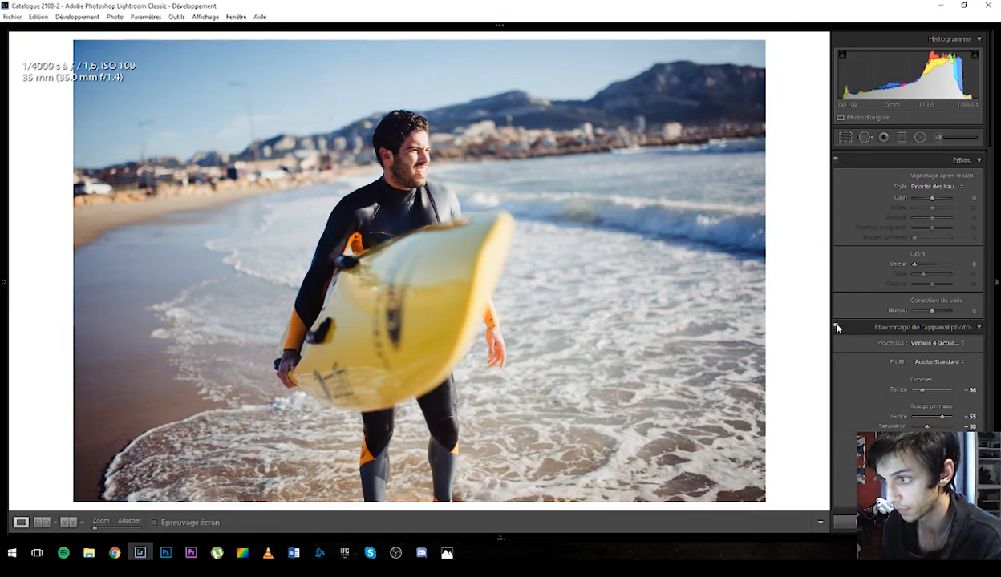
{"action": "left_click", "coordinate": [835, 327]}
- Set exposure to -0.60, contrast -17, highlights -76, shadows +55, whites -17, blacks -33, clarity -4 and vibrance +4 in the basic adjustments
{"action": "left_click_drag", "start_coordinate": [990, 473], "coordinate": [990, 167]}
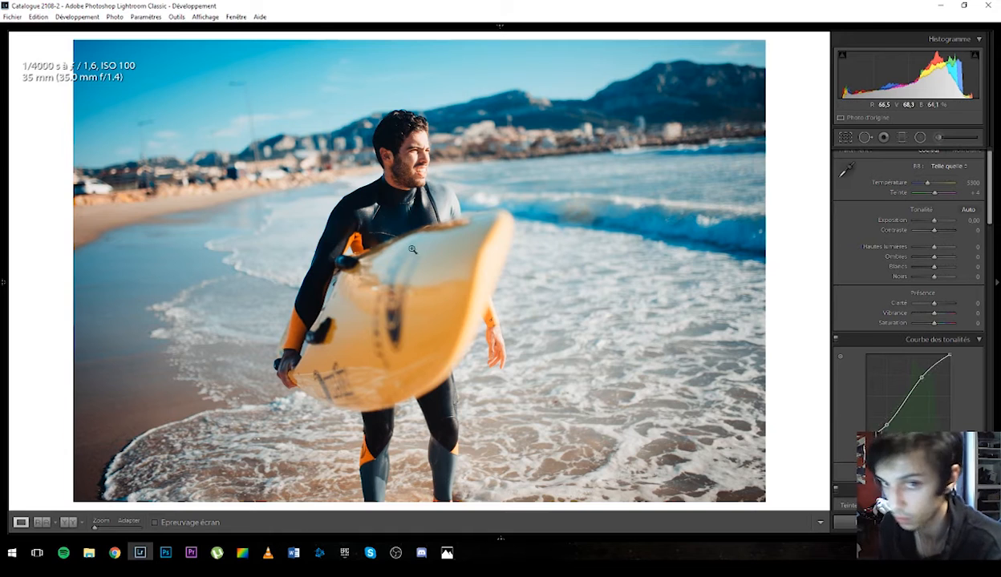
{"action": "left_click_drag", "start_coordinate": [933, 222], "coordinate": [955, 262]}
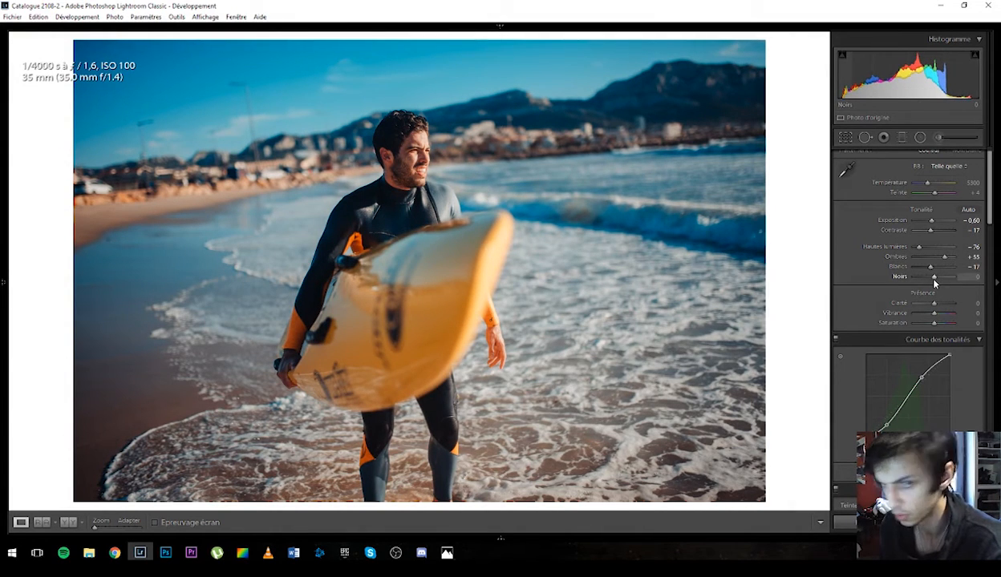
{"action": "left_click_drag", "start_coordinate": [933, 280], "coordinate": [926, 277]}
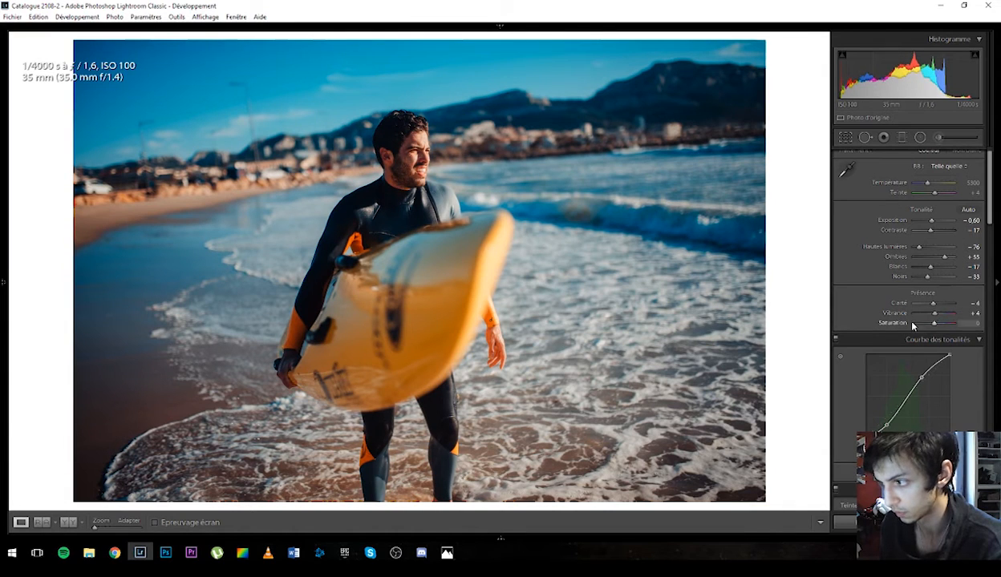
- Set the HSL (TSL) hues to +5 for red and orange, -5 for yellow, -11 for blue and +8 for purple
{"action": "scroll", "coordinate": [912, 325], "scroll_direction": "down", "scroll_amount": 5}
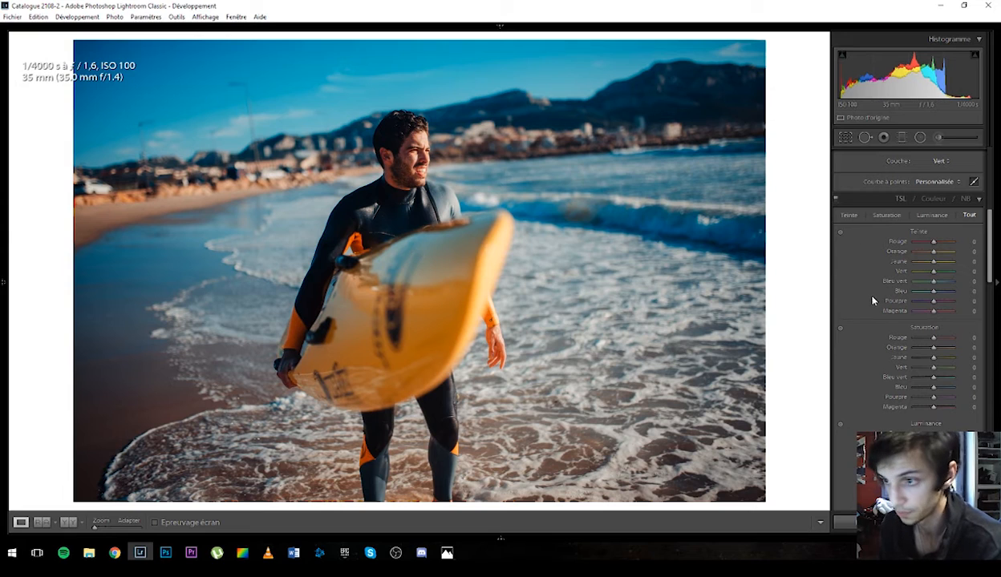
{"action": "scroll", "coordinate": [873, 300], "scroll_direction": "down", "scroll_amount": 3}
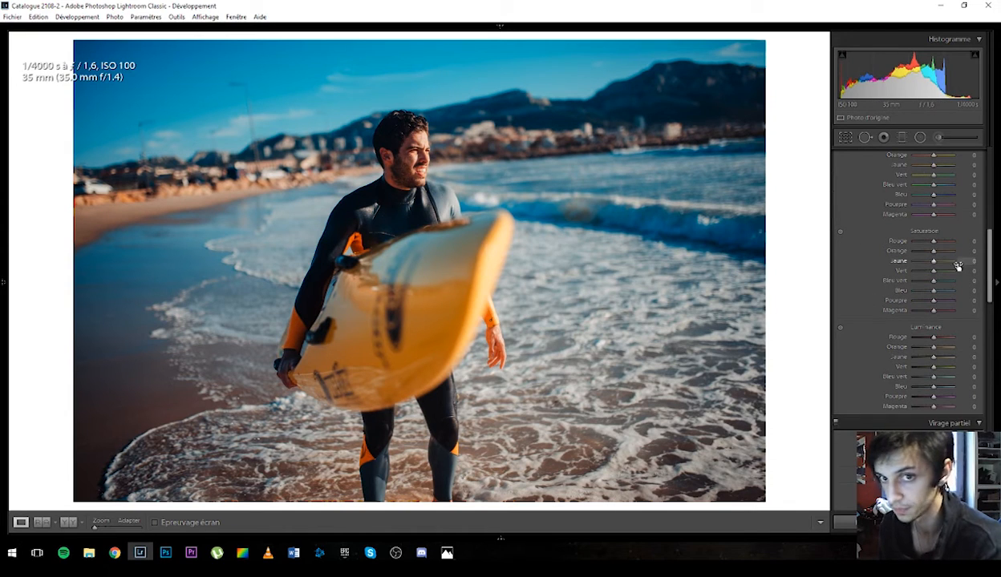
{"action": "scroll", "coordinate": [913, 232], "scroll_direction": "up", "scroll_amount": 2}
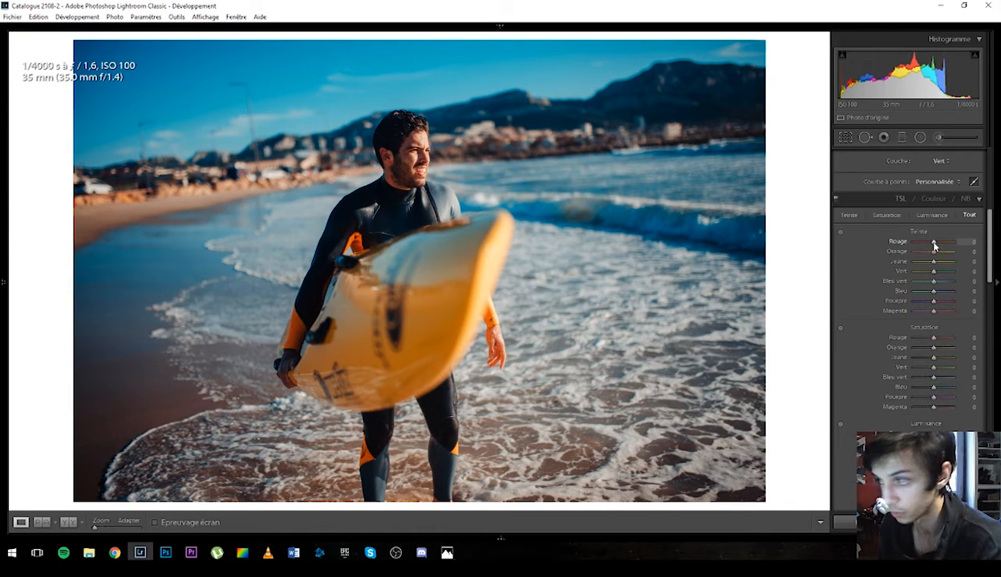
{"action": "left_click_drag", "start_coordinate": [933, 242], "coordinate": [935, 254]}
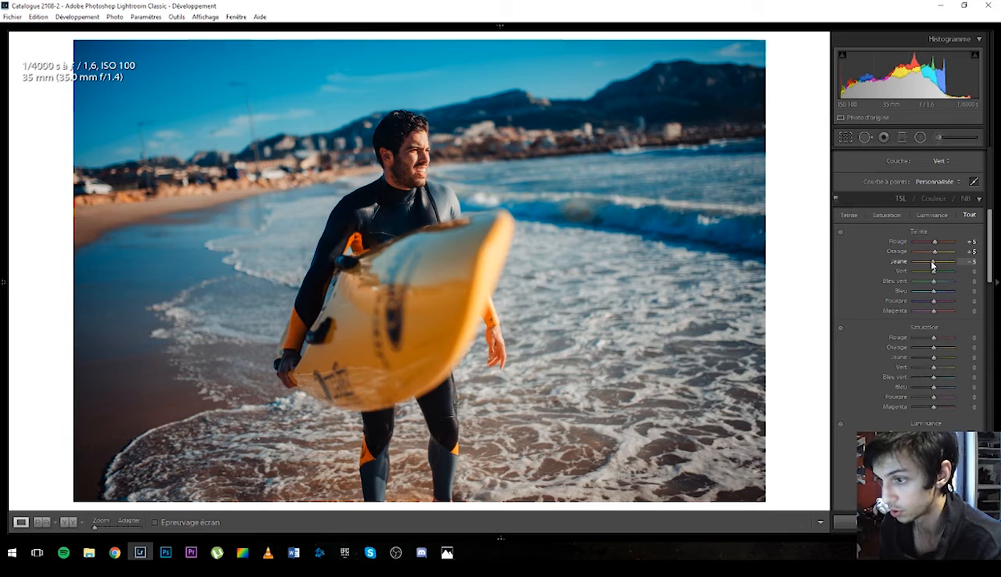
{"action": "left_click_drag", "start_coordinate": [934, 262], "coordinate": [932, 262]}
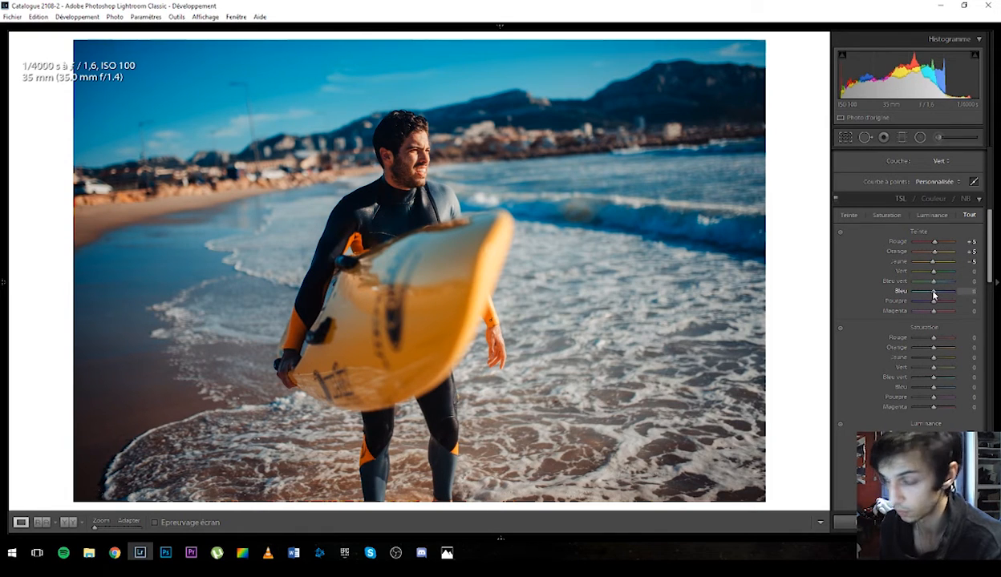
{"action": "left_click_drag", "start_coordinate": [933, 296], "coordinate": [940, 308]}
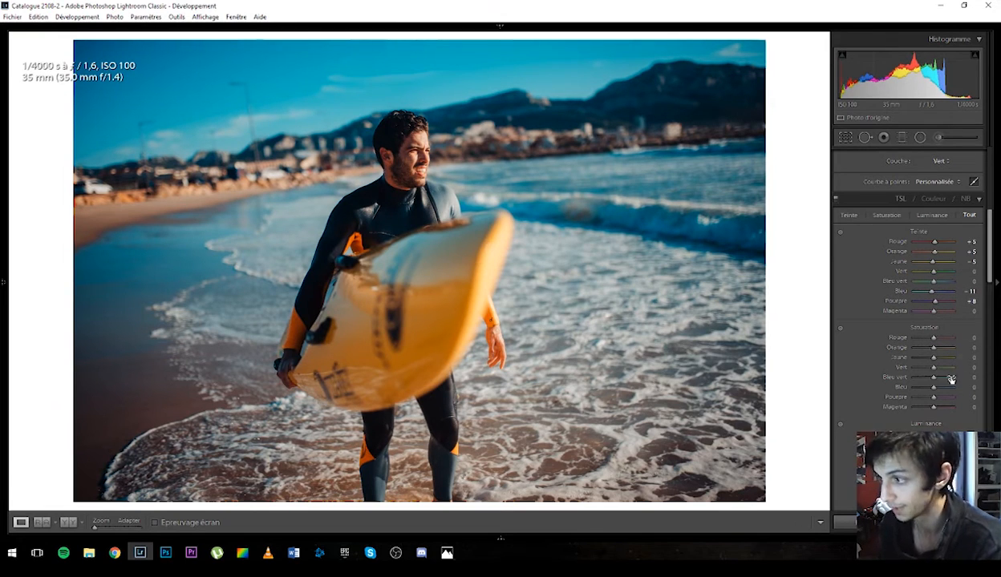
- Set the HSL saturation to -11 for red, -12 for orange and yellow, -30 for green, -25 for aqua and -13 for blue
{"action": "scroll", "coordinate": [951, 379], "scroll_direction": "down", "scroll_amount": 3}
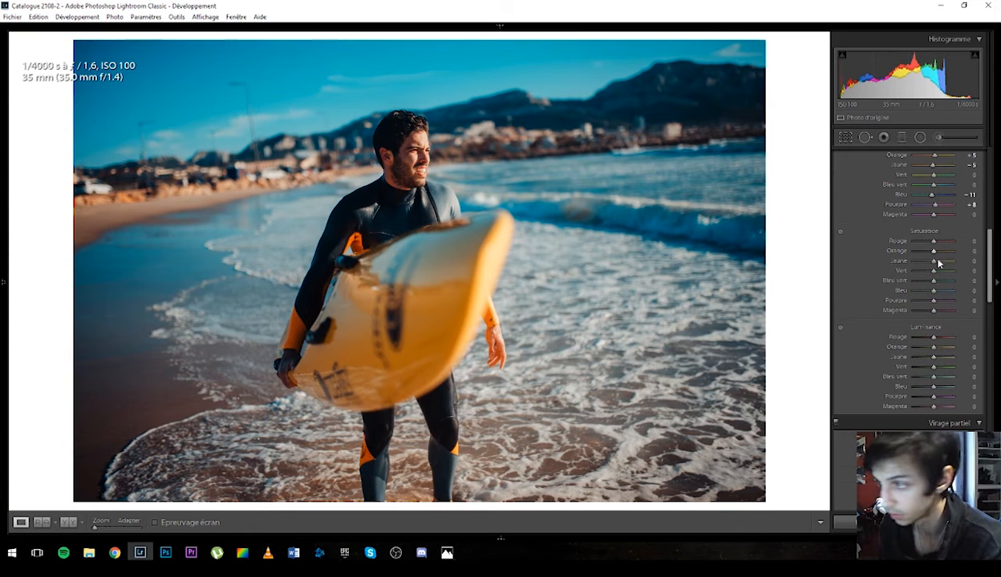
{"action": "left_click_drag", "start_coordinate": [934, 241], "coordinate": [932, 242]}
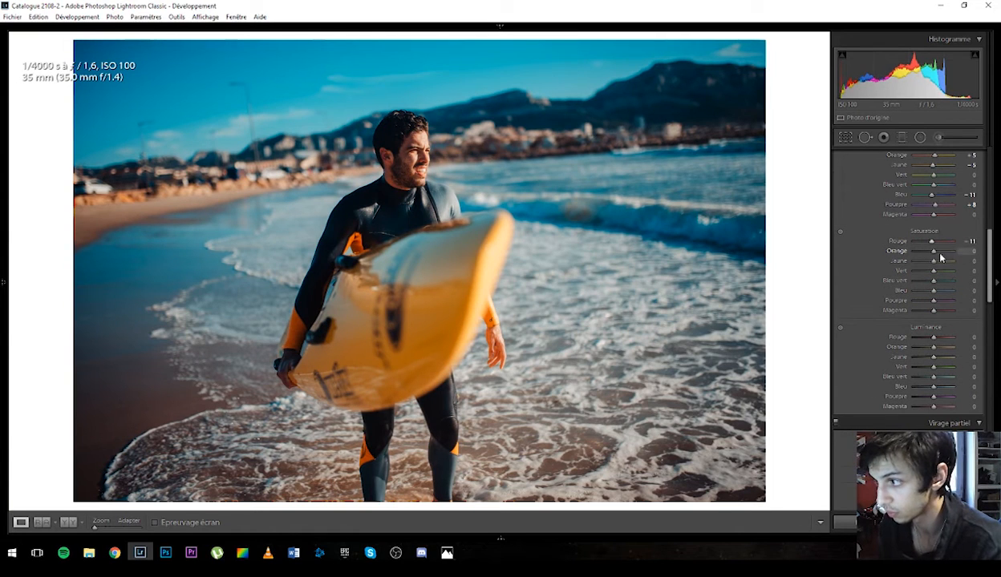
{"action": "left_click", "coordinate": [965, 249]}
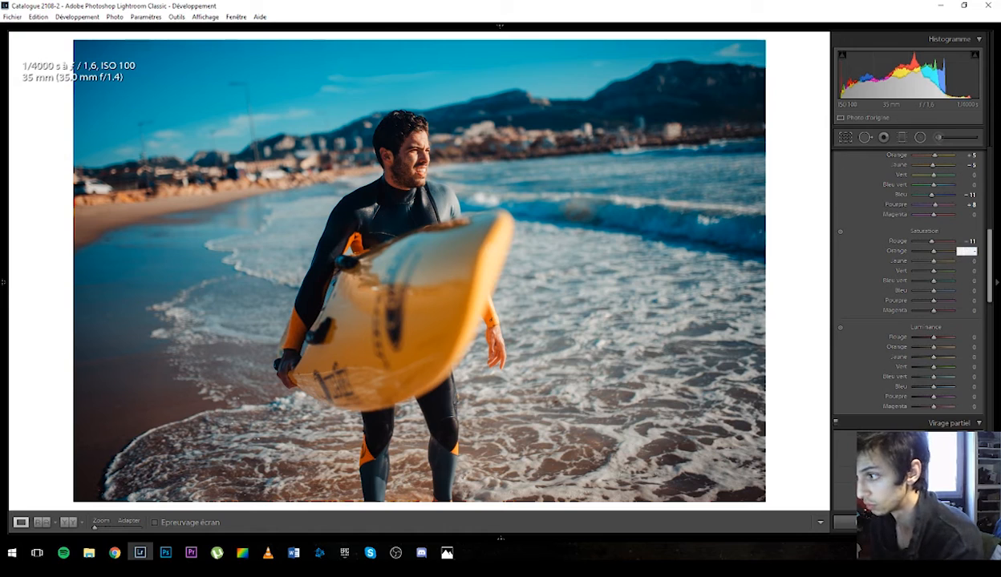
{"action": "type", "text": "-12"}
{"action": "key", "text": "Tab"}
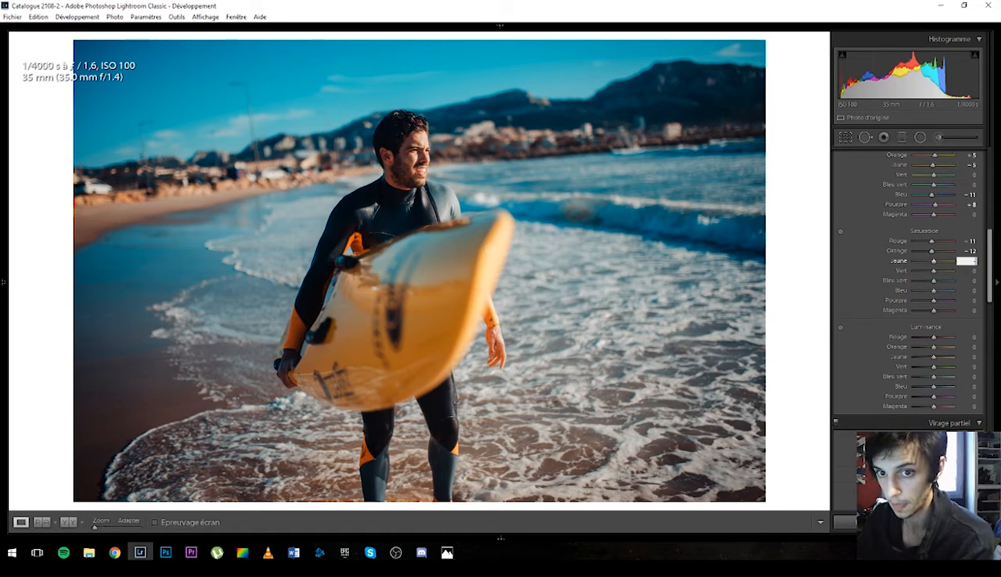
{"action": "type", "text": "-12"}
{"action": "key", "text": "Tab"}
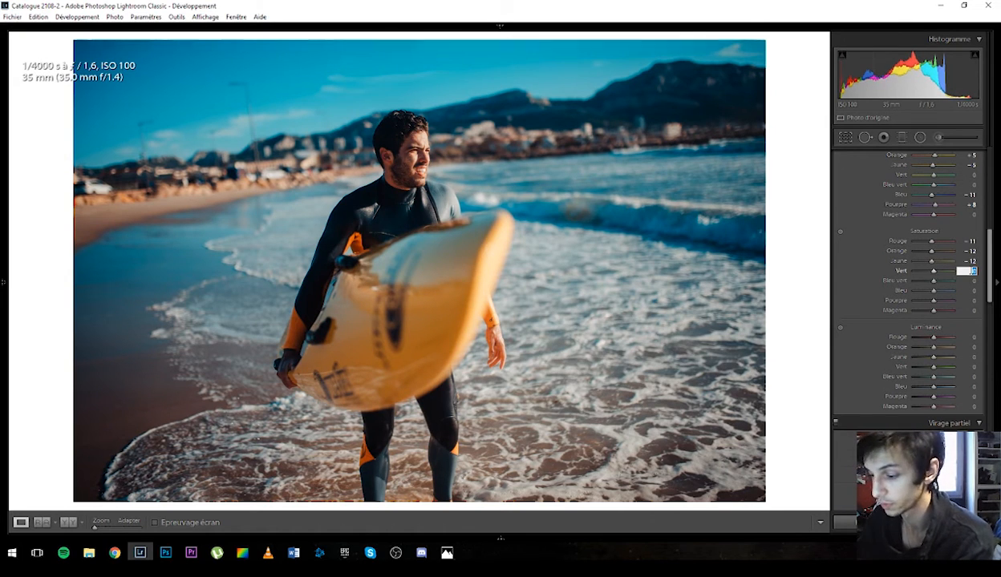
{"action": "type", "text": "-30"}
{"action": "key", "text": "Tab"}
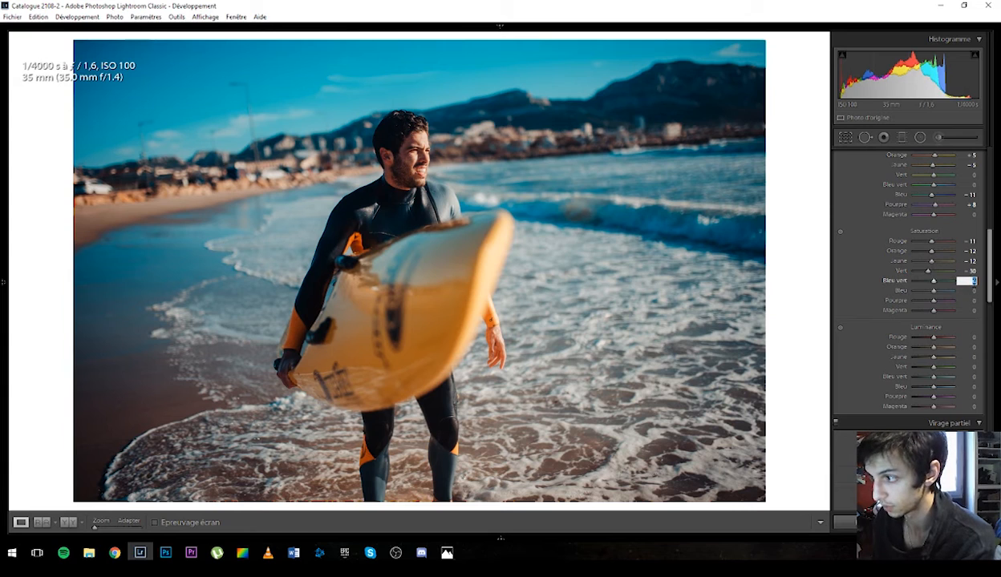
{"action": "type", "text": "-25"}
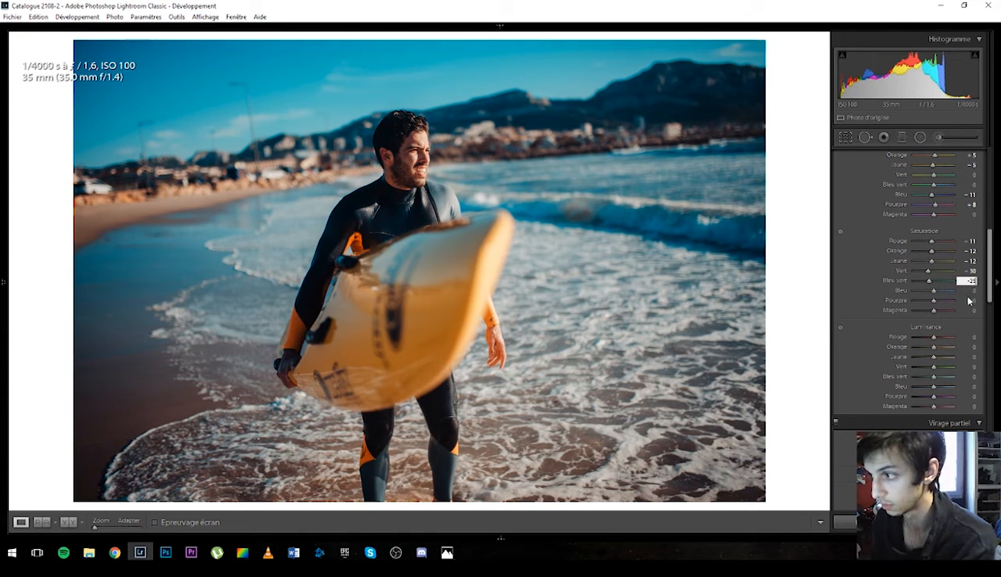
{"action": "key", "text": "Tab"}
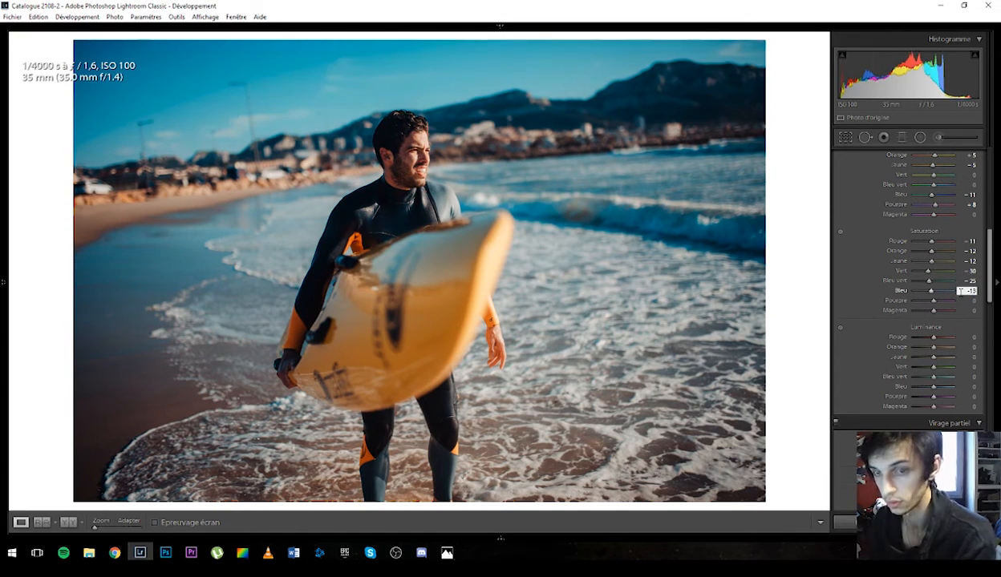
- Compare the photo with and without the HSL hue and saturation adjustments, leaving them enabled
{"action": "scroll", "coordinate": [834, 211], "scroll_direction": "up", "scroll_amount": 3}
{"action": "left_click", "coordinate": [836, 201]}
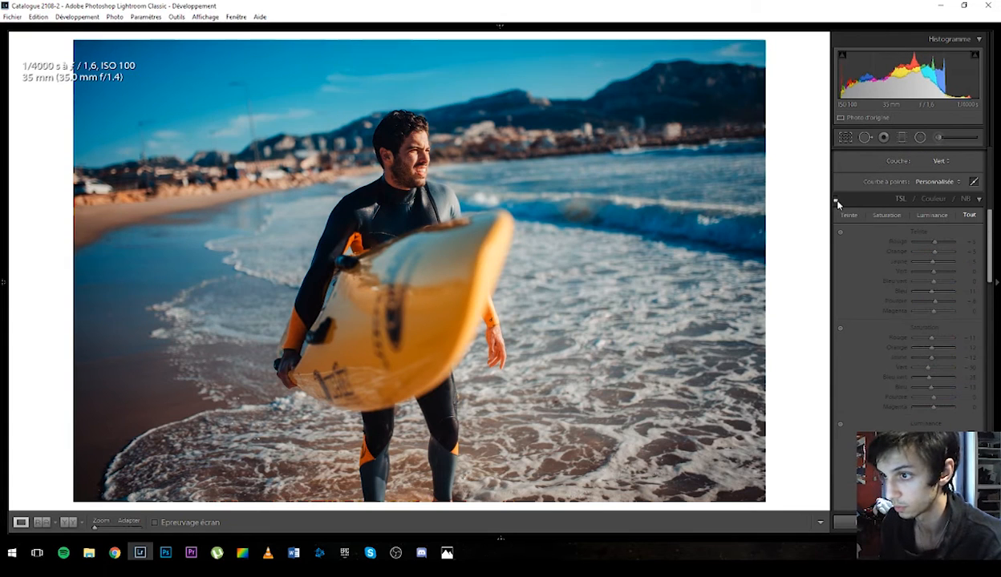
{"action": "left_click", "coordinate": [836, 200]}
- Set the HSL luminance to +15 for red, +5 for orange and yellow, +13 for green and -10 for blue
{"action": "scroll", "coordinate": [869, 331], "scroll_direction": "down", "scroll_amount": 3}
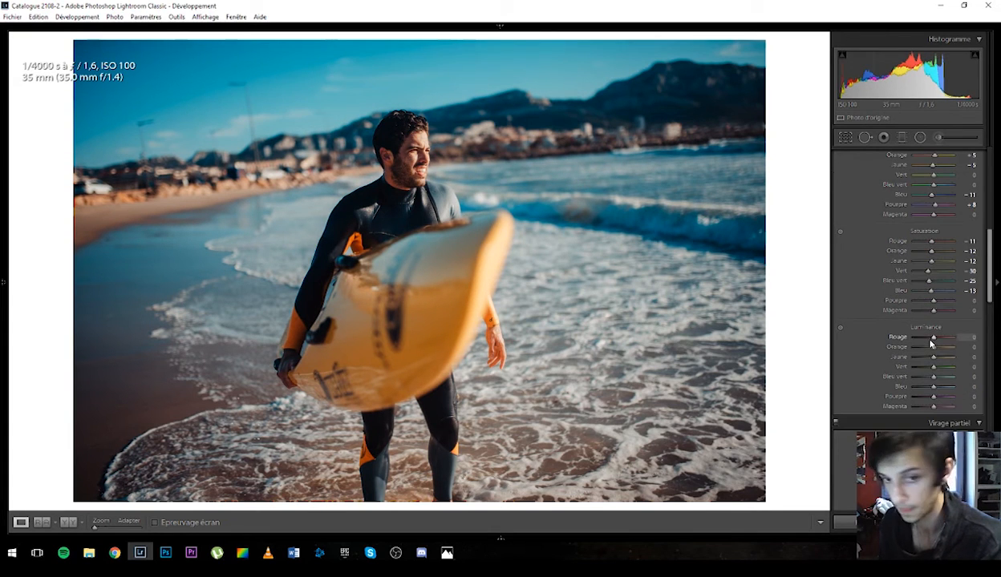
{"action": "left_click", "coordinate": [969, 340]}
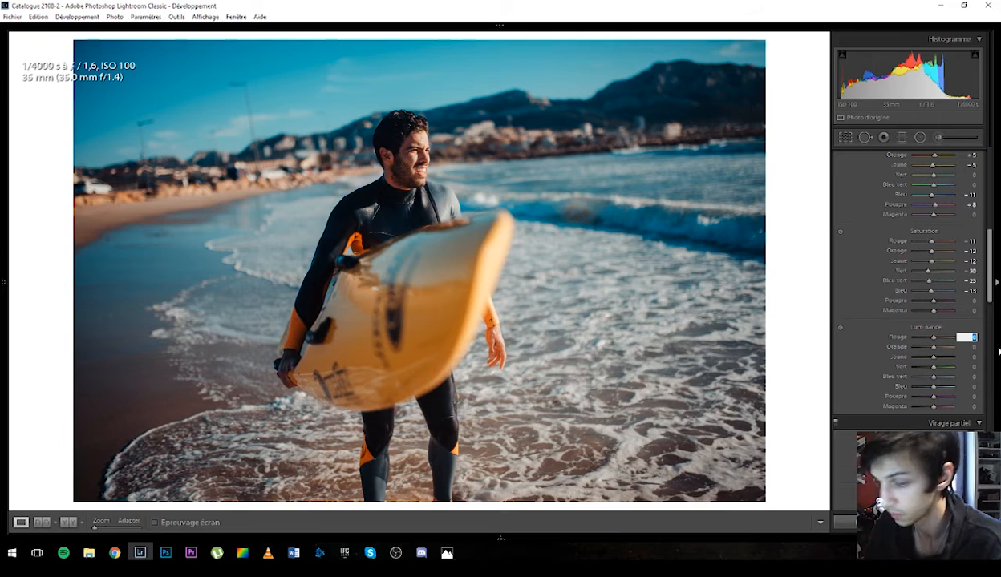
{"action": "key", "text": "Tab"}
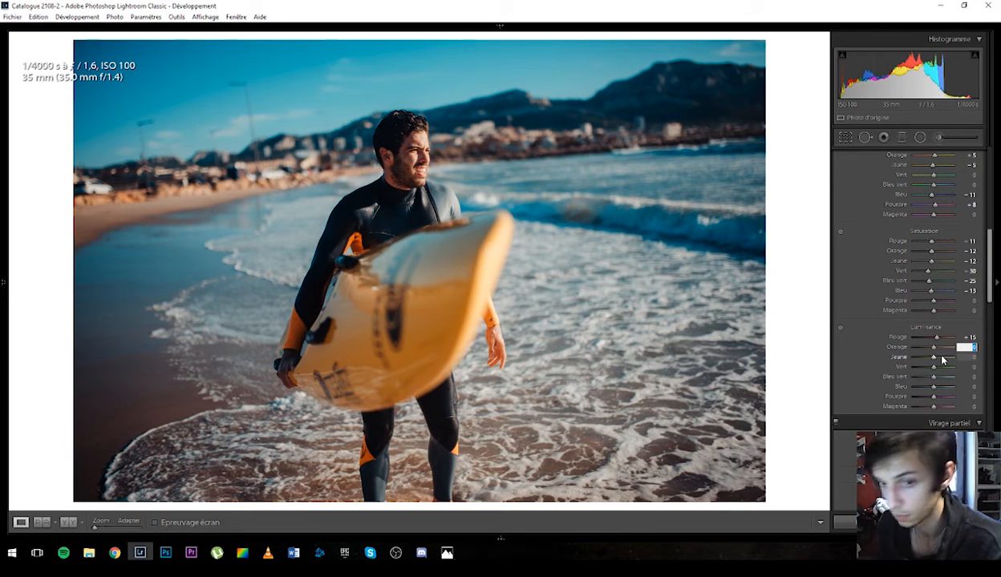
{"action": "type", "text": "5"}
{"action": "key", "text": "Return"}
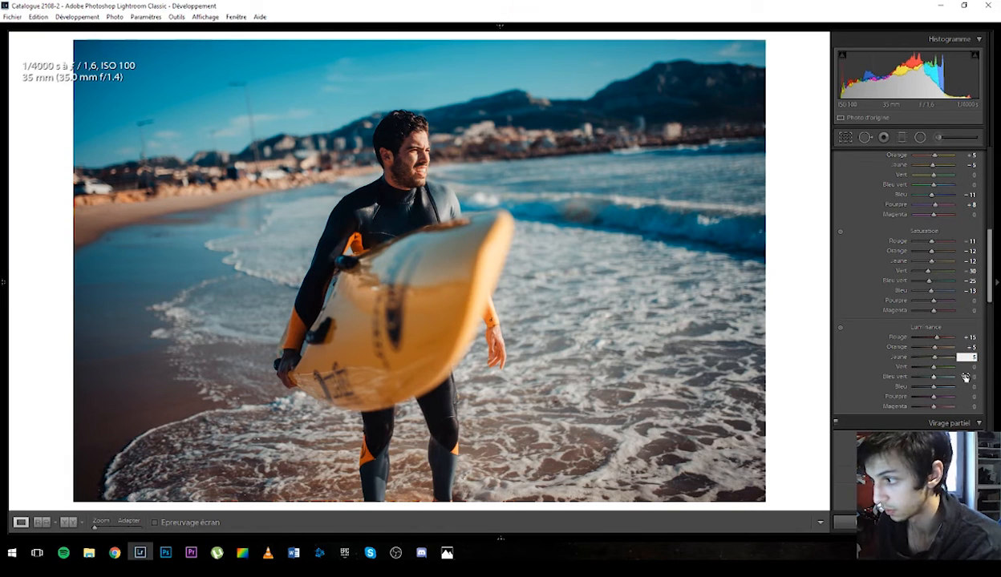
{"action": "key", "text": "Tab"}
{"action": "type", "text": "13"}
{"action": "key", "text": "Tab"}
{"action": "key", "text": "Tab"}
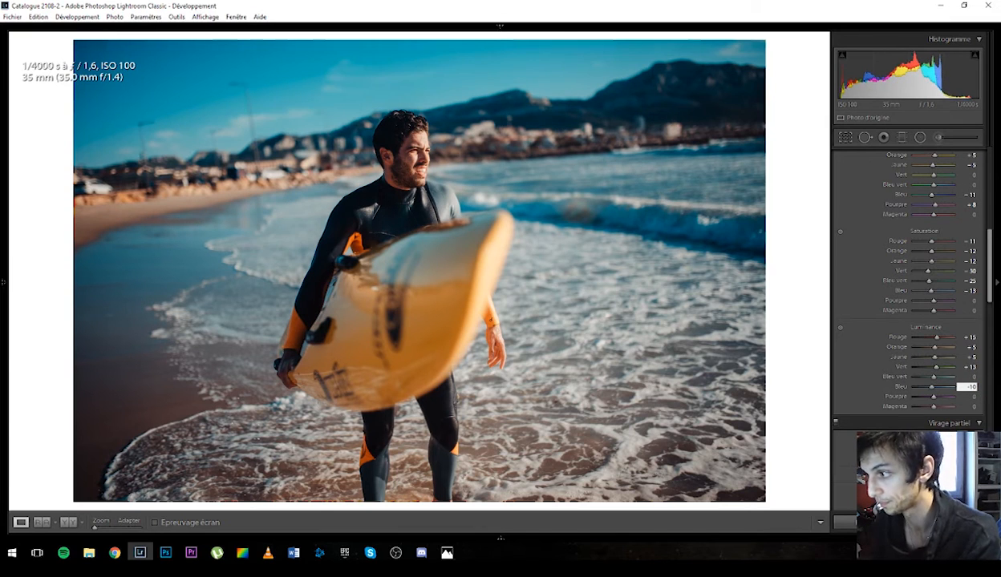
- Compare the photo with and without the full HSL adjustments, including luminance, leaving them enabled
{"action": "scroll", "coordinate": [902, 299], "scroll_direction": "up", "scroll_amount": 3}
{"action": "left_click", "coordinate": [836, 200]}
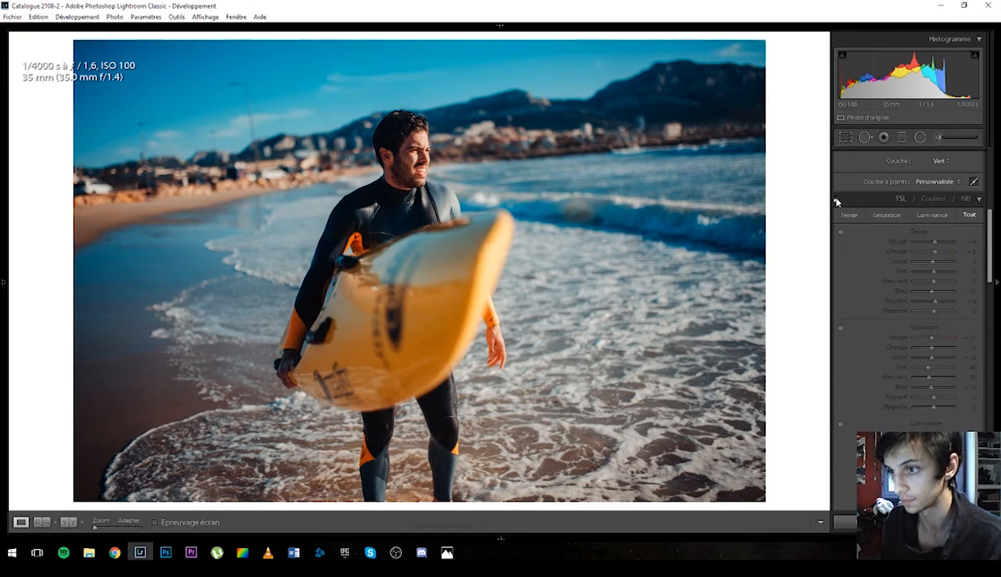
{"action": "left_click", "coordinate": [836, 200]}
{"action": "left_click", "coordinate": [835, 201]}
{"action": "left_click", "coordinate": [836, 202]}
- Set the split toning shadows (Virage partiel, Ombres) to hue 45 and saturation 12
{"action": "scroll", "coordinate": [849, 320], "scroll_direction": "down", "scroll_amount": 8}
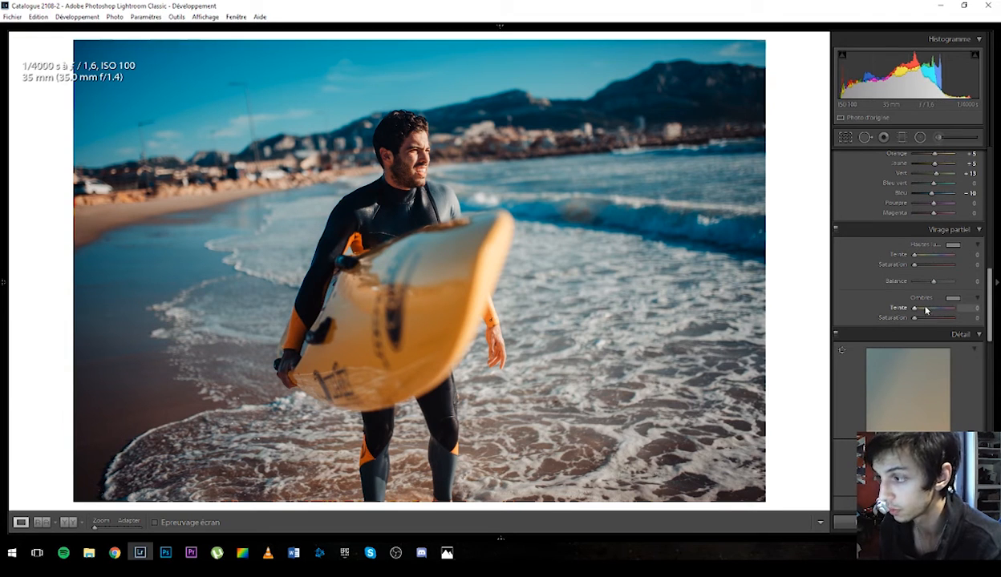
{"action": "left_click", "coordinate": [977, 311]}
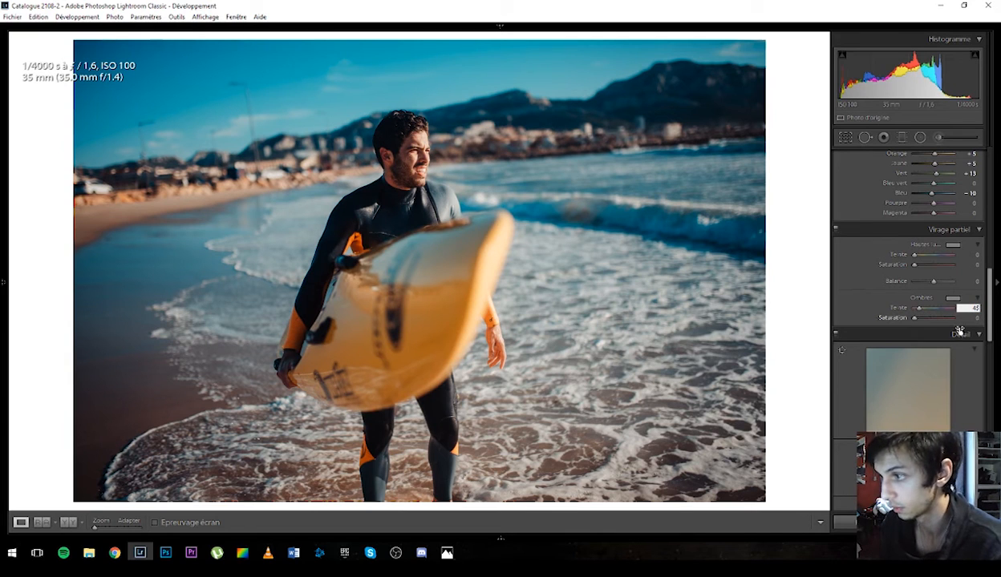
{"action": "key", "text": "Tab"}
{"action": "type", "text": "12"}
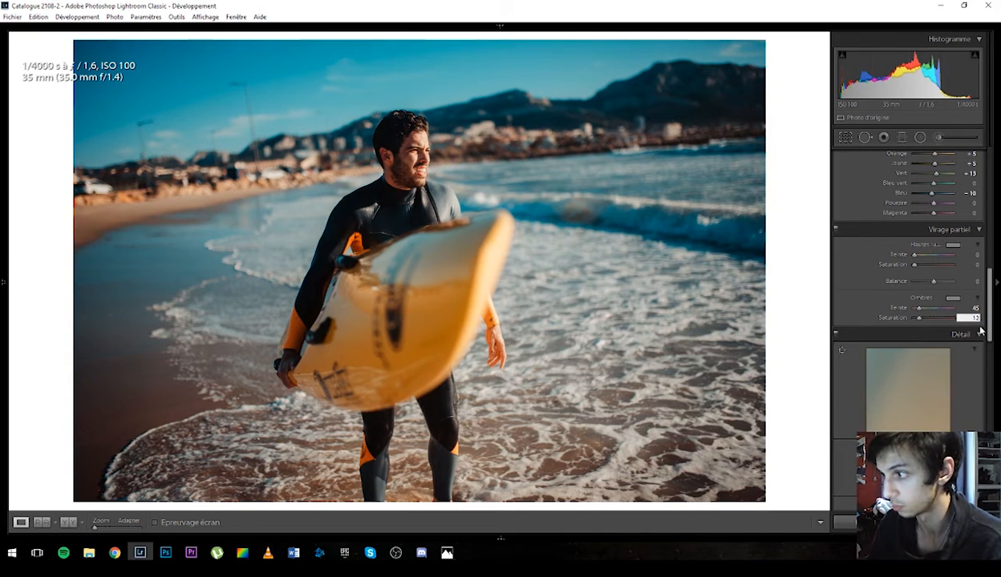
{"action": "key", "text": "Return"}
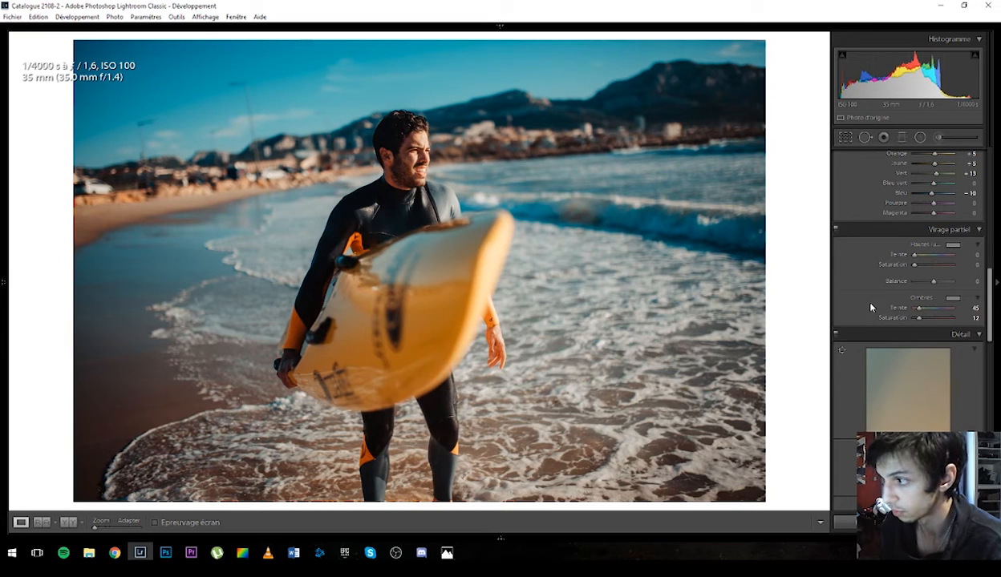
- Try a sharpening gain (Netteté, Gain) of 150, check the surfer's face, and reduce the gain to 4
{"action": "scroll", "coordinate": [872, 313], "scroll_direction": "down", "scroll_amount": 3}
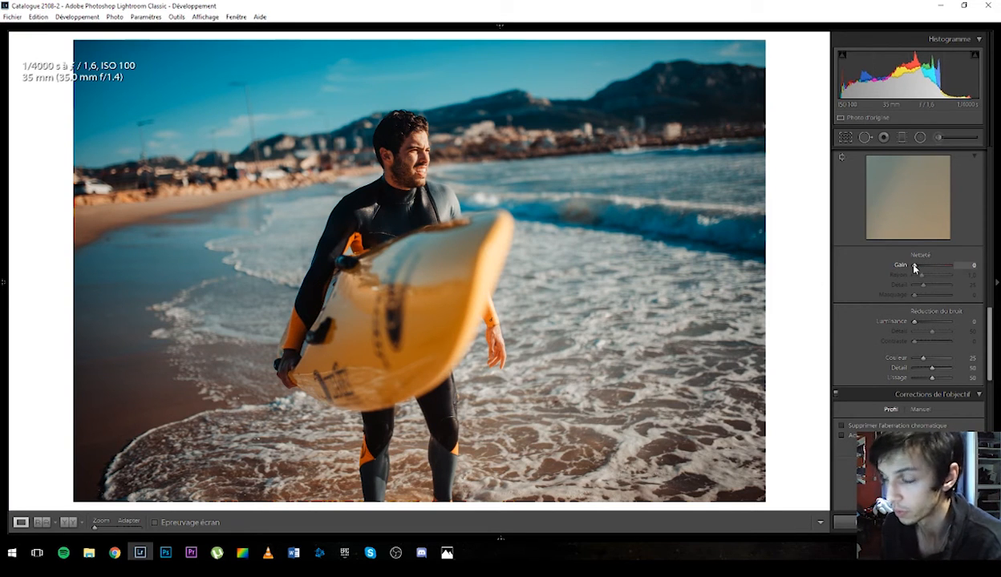
{"action": "left_click_drag", "start_coordinate": [914, 265], "coordinate": [982, 267]}
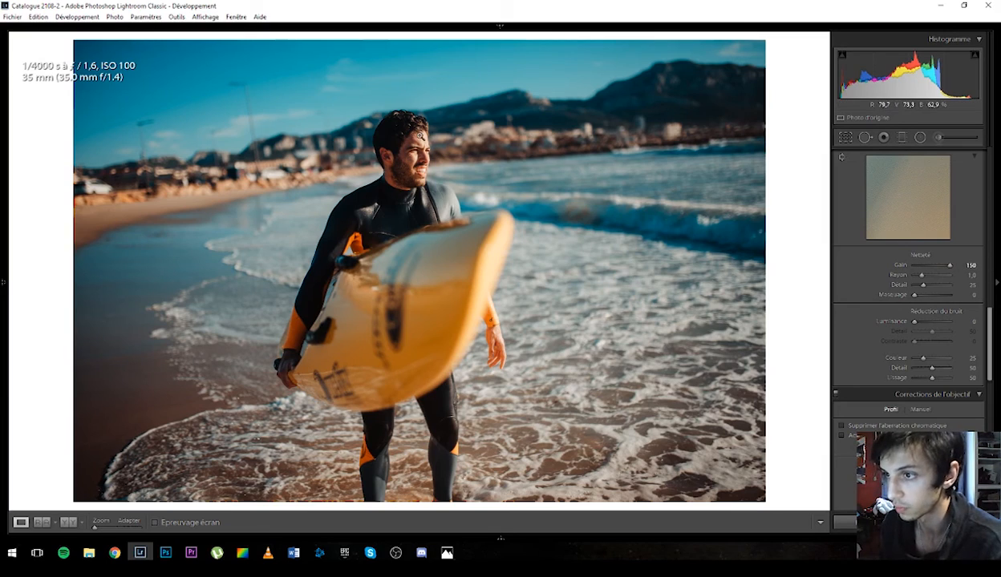
{"action": "left_click", "coordinate": [419, 137]}
{"action": "left_click", "coordinate": [431, 186]}
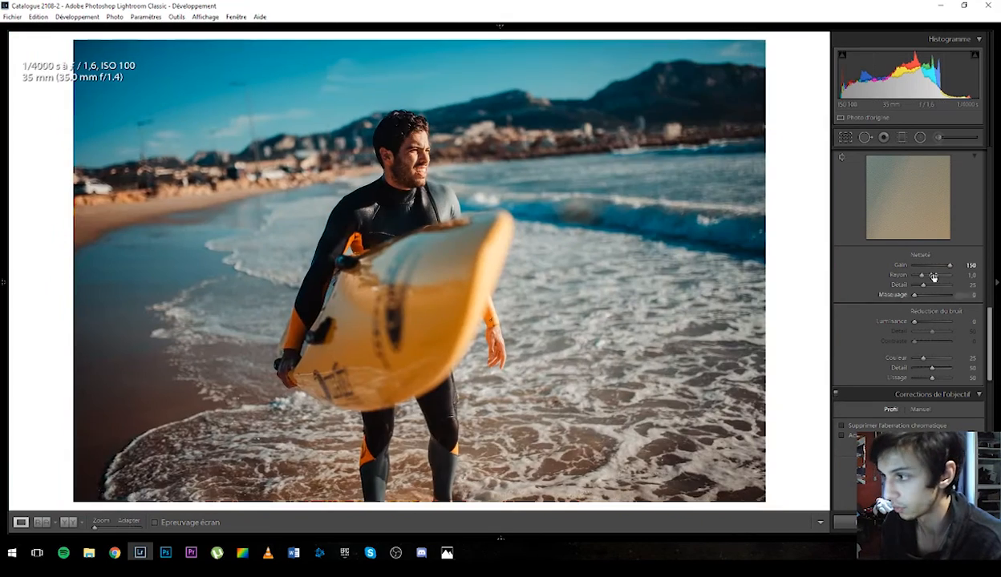
{"action": "left_click_drag", "start_coordinate": [950, 266], "coordinate": [919, 268]}
{"action": "scroll", "coordinate": [874, 335], "scroll_direction": "down", "scroll_amount": 3}
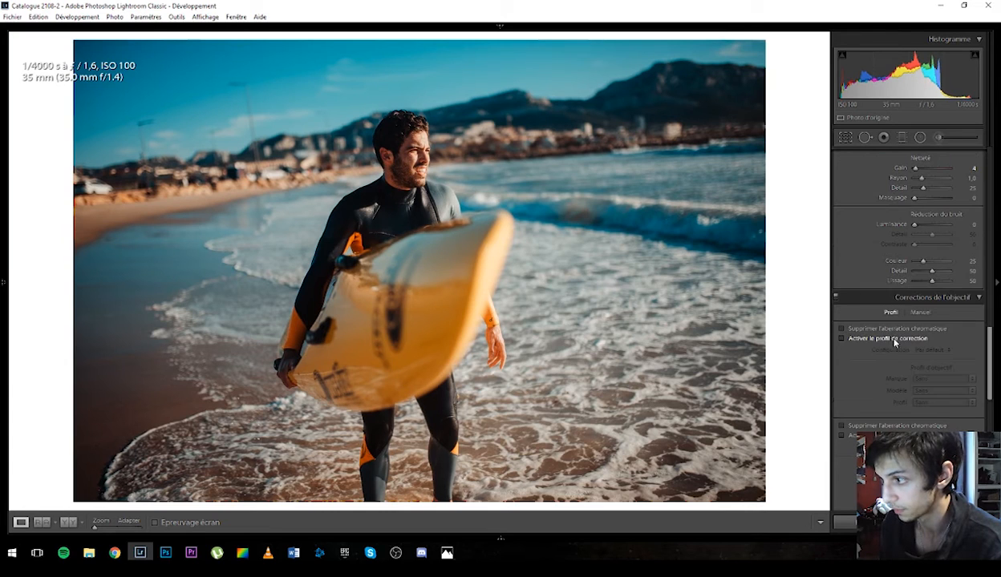
{"action": "scroll", "coordinate": [866, 298], "scroll_direction": "down", "scroll_amount": 5}
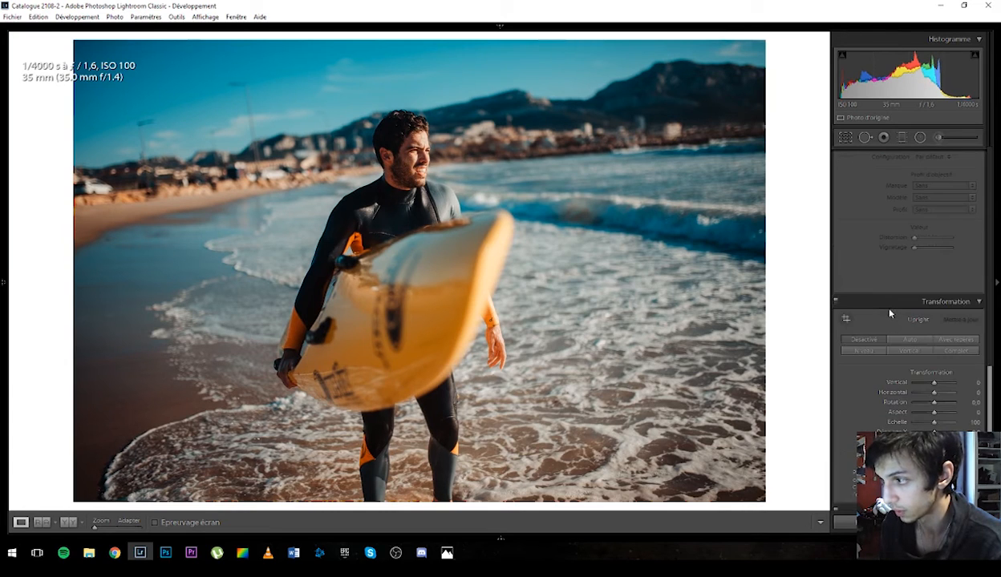
- Enable the lens profile correction (Activer le profil de correction) and reduce its vignetting (Vignetage) value to 0
{"action": "scroll", "coordinate": [869, 267], "scroll_direction": "up", "scroll_amount": 3}
{"action": "left_click", "coordinate": [863, 242]}
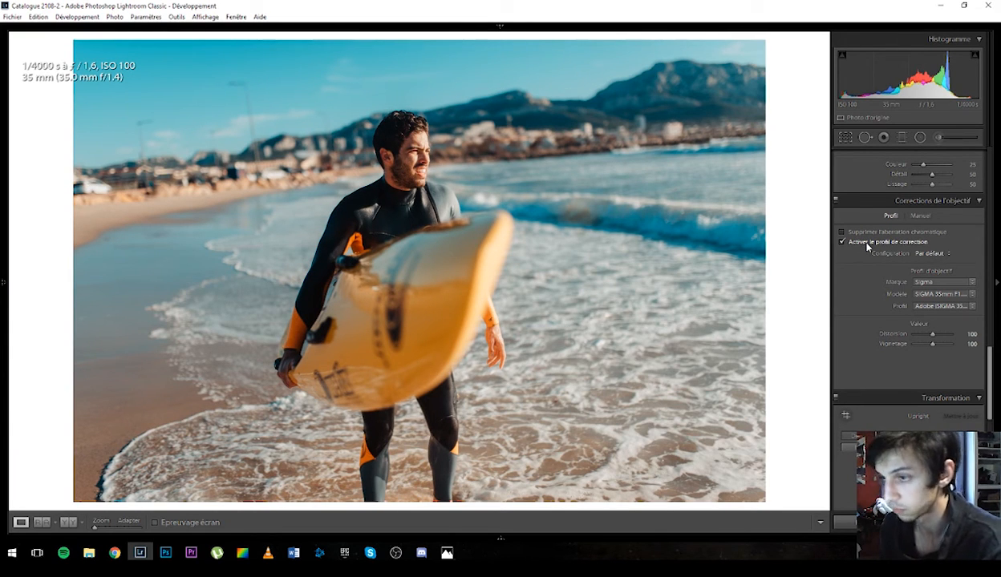
{"action": "left_click", "coordinate": [866, 242]}
{"action": "left_click", "coordinate": [866, 243]}
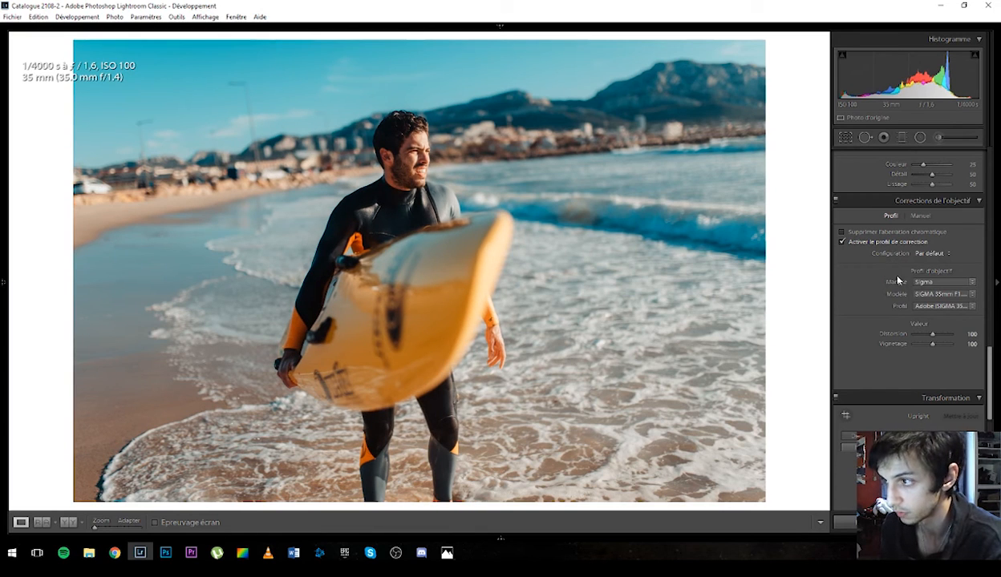
{"action": "left_click_drag", "start_coordinate": [916, 346], "coordinate": [851, 329]}
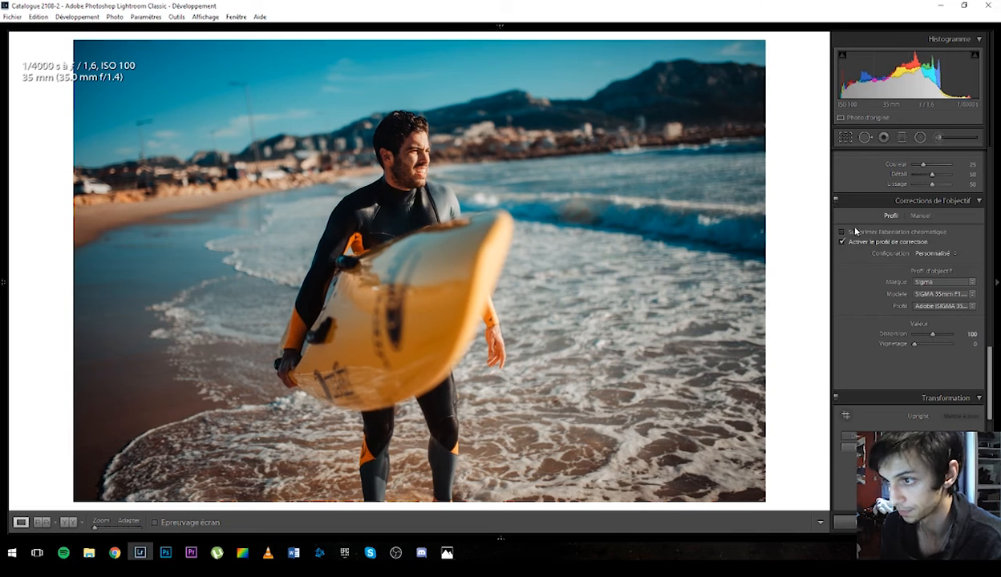
- Add grain with an amount (Grain, Valeur) of 31, judging it up close on the sky and mountains before returning to the full photo
{"action": "scroll", "coordinate": [893, 347], "scroll_direction": "down", "scroll_amount": 3}
{"action": "scroll", "coordinate": [863, 330], "scroll_direction": "down", "scroll_amount": 4}
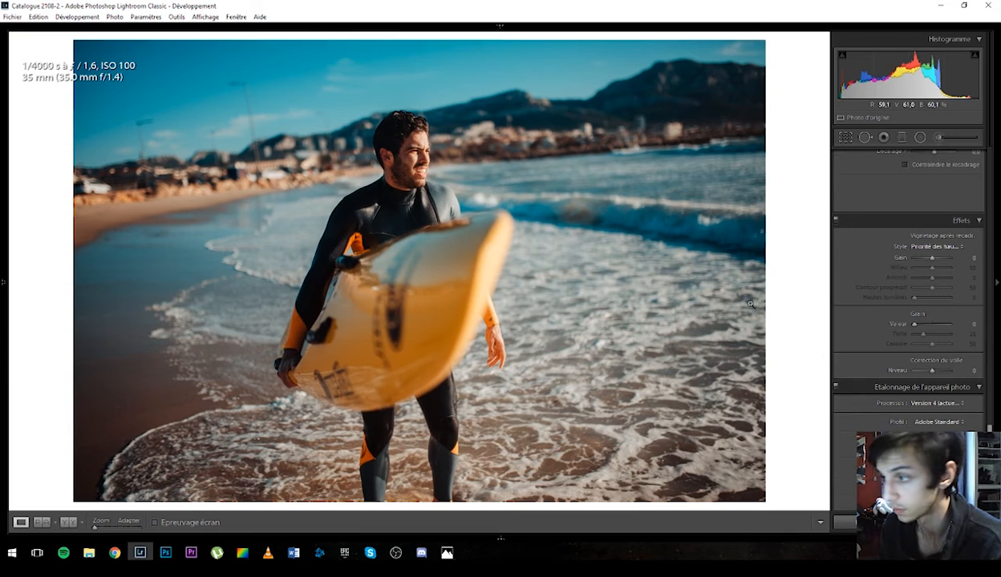
{"action": "left_click", "coordinate": [465, 103]}
{"action": "left_click_drag", "start_coordinate": [518, 124], "coordinate": [417, 250]}
{"action": "left_click_drag", "start_coordinate": [449, 193], "coordinate": [385, 212]}
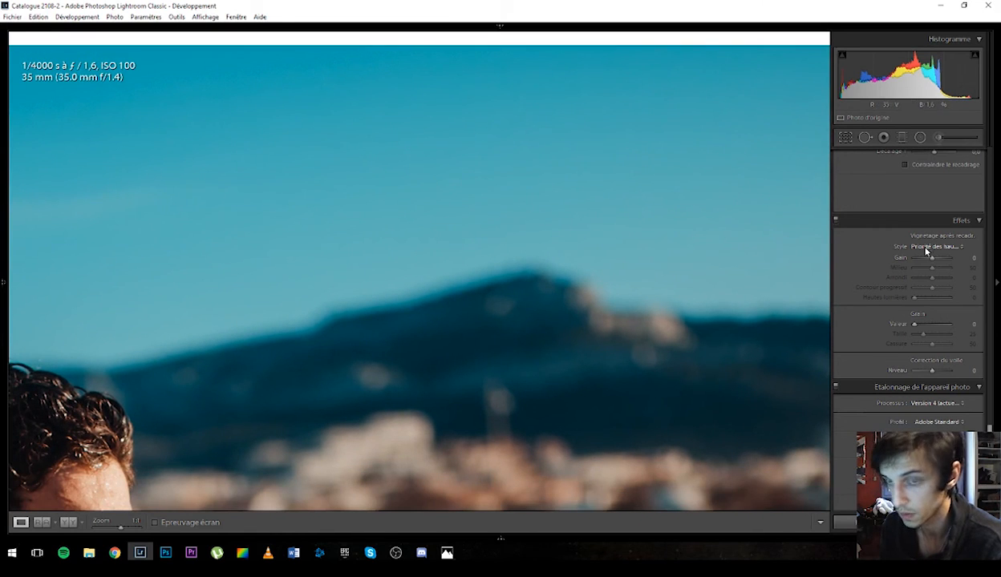
{"action": "left_click_drag", "start_coordinate": [914, 324], "coordinate": [924, 328]}
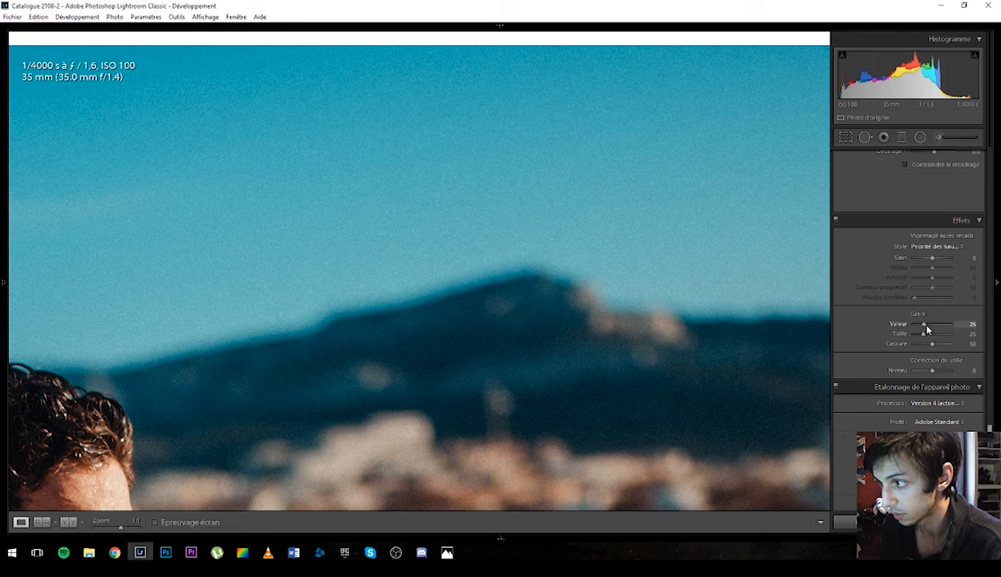
{"action": "left_click", "coordinate": [602, 244]}
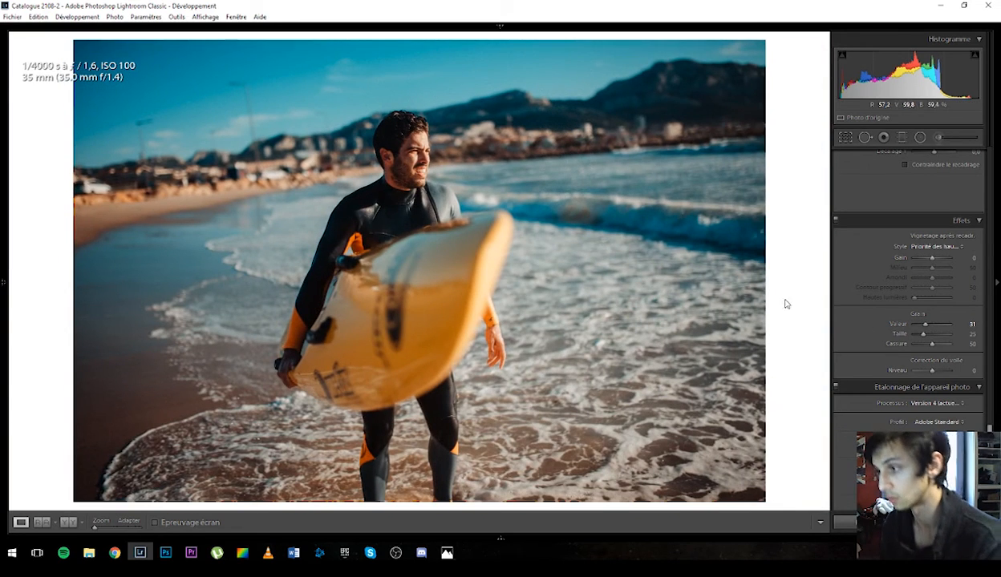
- Compare the original and graded photo side by side in the before/after view (Avant et après)
{"action": "scroll", "coordinate": [894, 383], "scroll_direction": "down", "scroll_amount": 3}
{"action": "scroll", "coordinate": [895, 383], "scroll_direction": "up", "scroll_amount": 5}
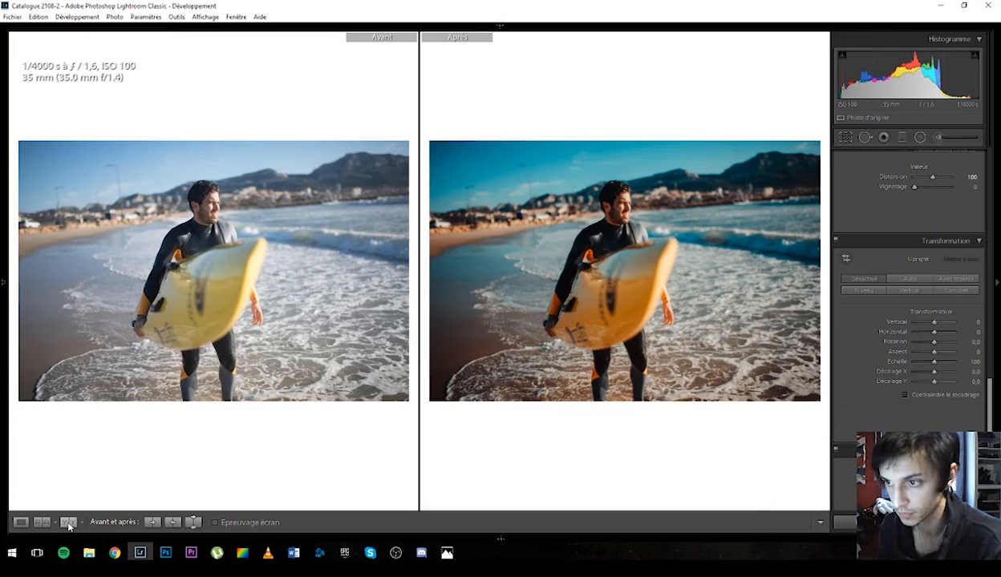
{"action": "key", "text": "y"}
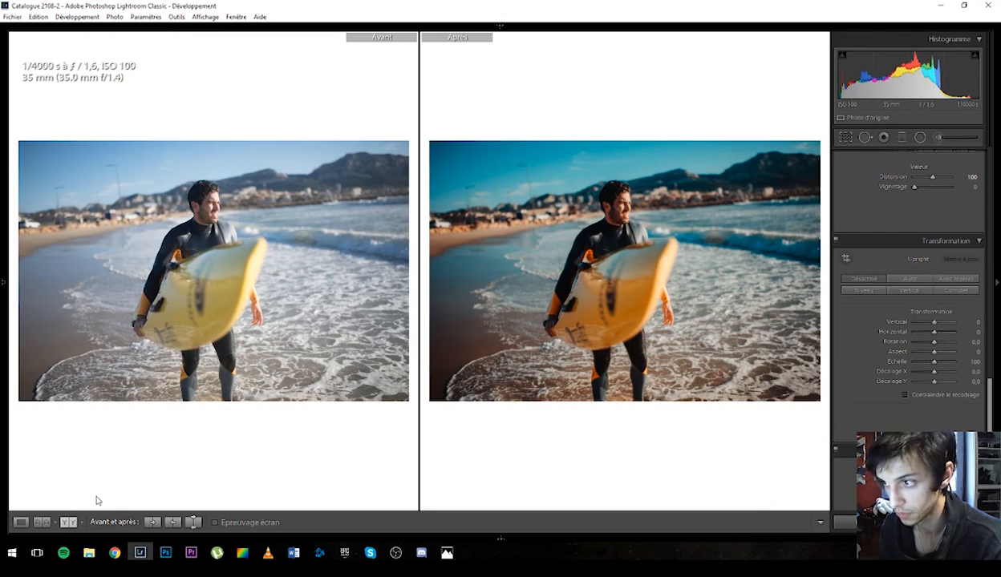